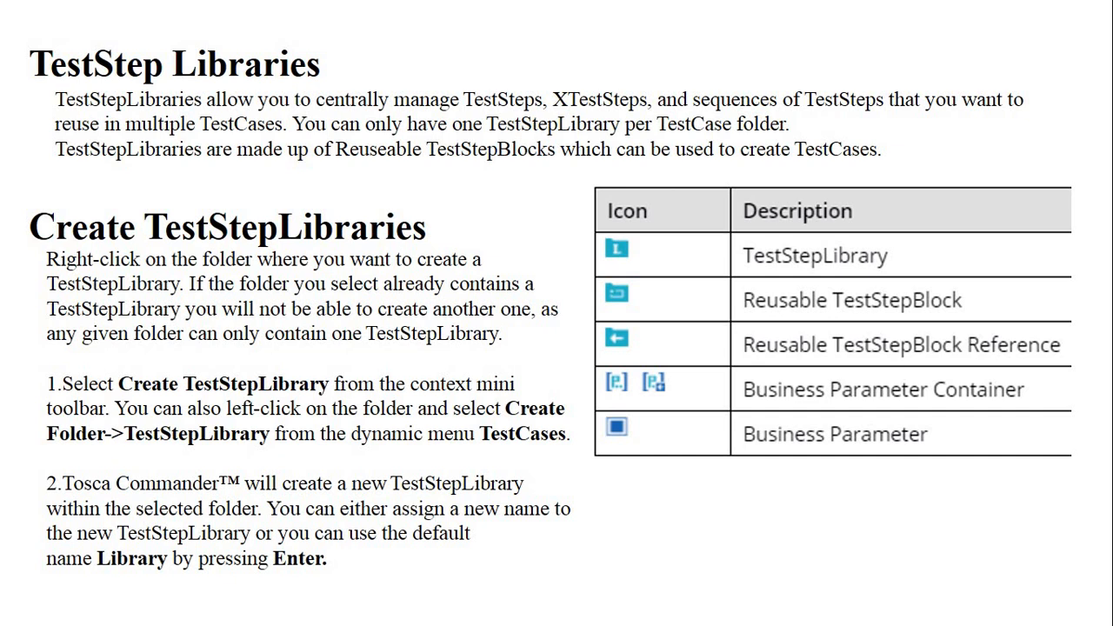
Step: Switch to Tosca Commander and review the OpenUrl step and test configuration of the S11011_RegisterUser test case
key(alt+Tab)
key(Tab)
key(Tab)
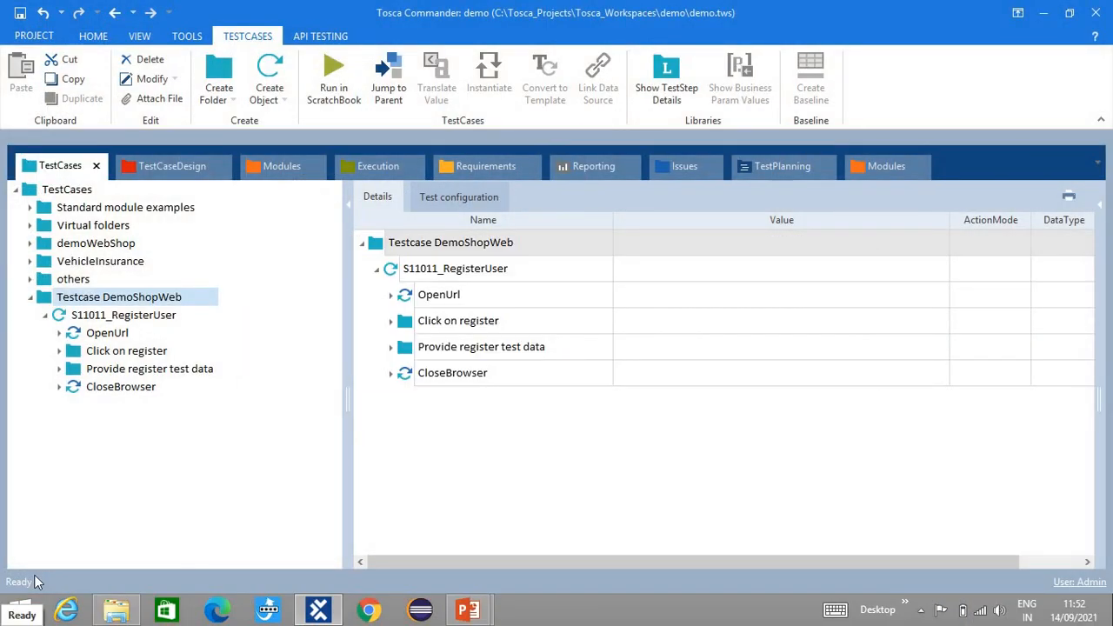
click(122, 333)
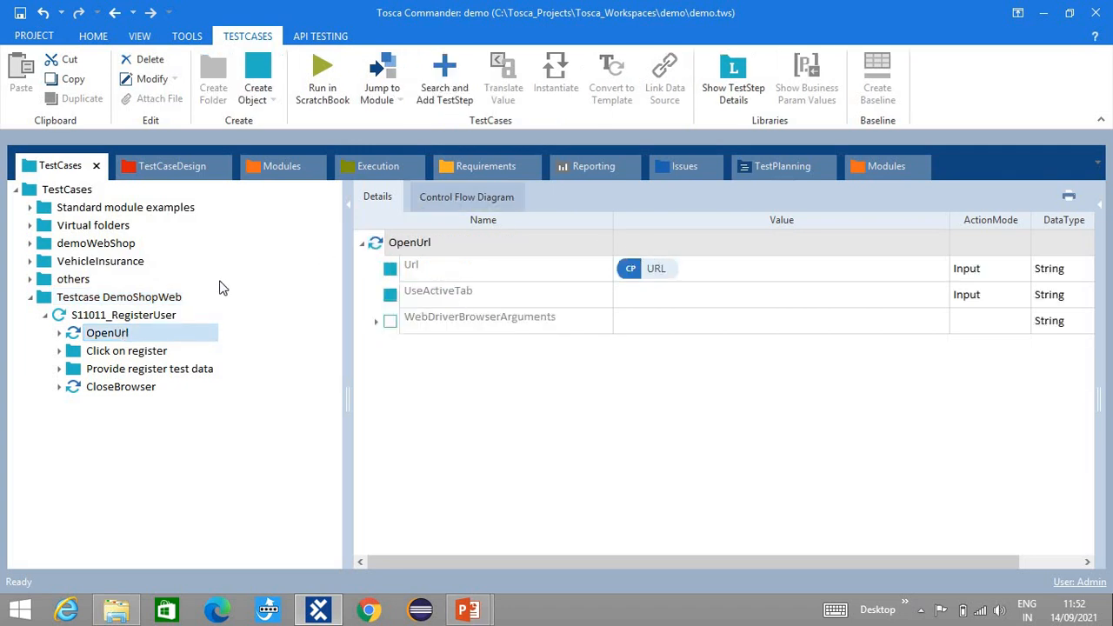
click(153, 314)
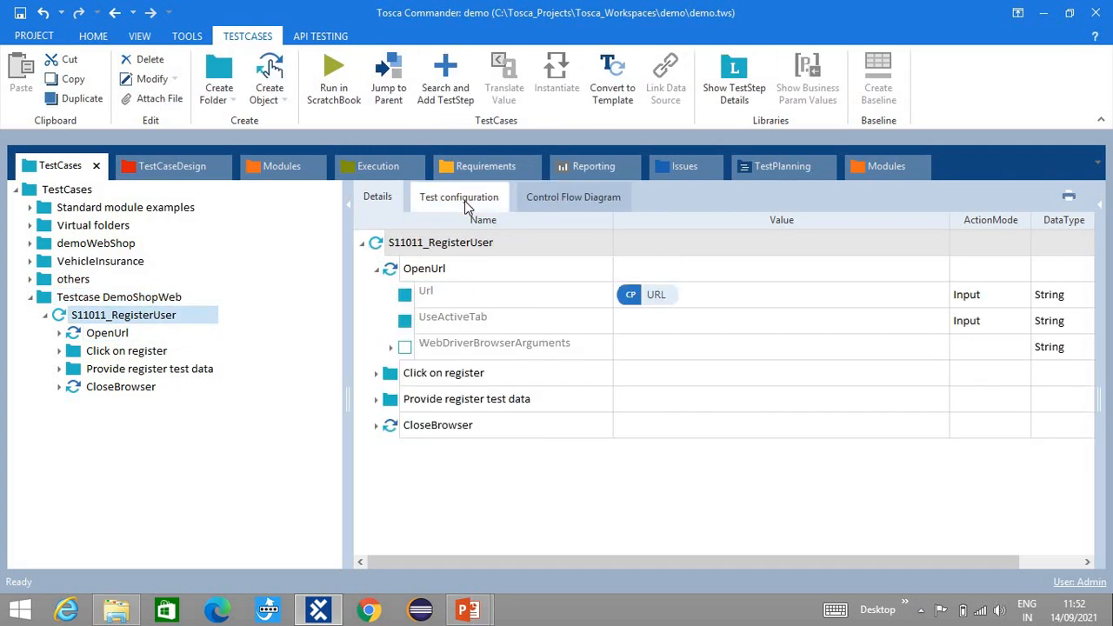
click(466, 201)
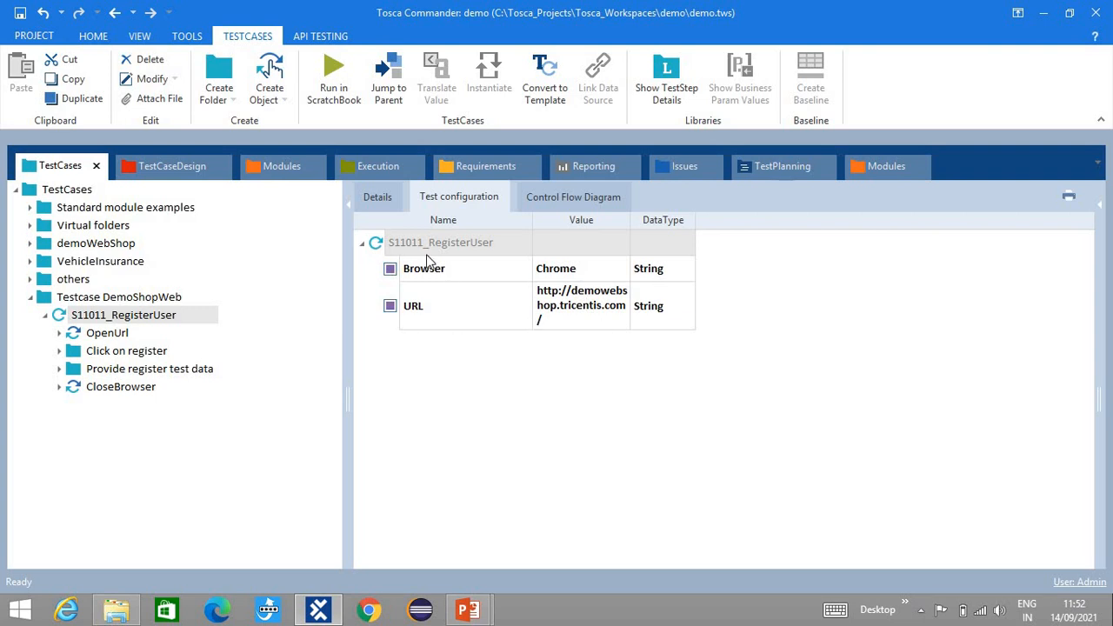
click(91, 36)
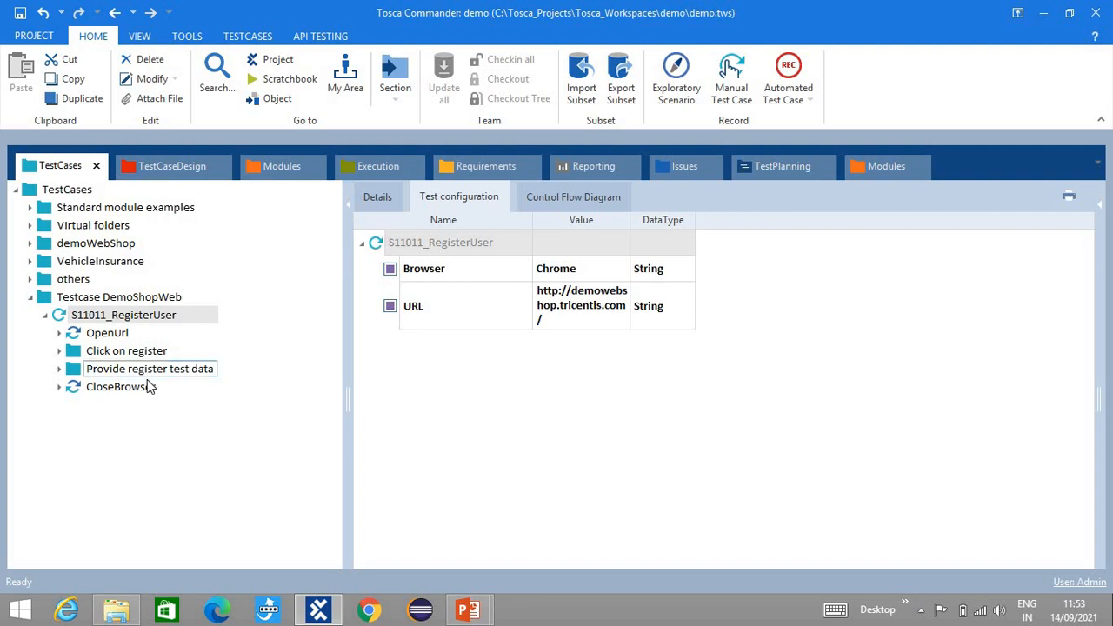
Step: Examine the OpenUrl, Click on register, Provide register test data and CloseBrowser steps of S11011_RegisterUser, expanding the registration data values
click(150, 316)
click(119, 336)
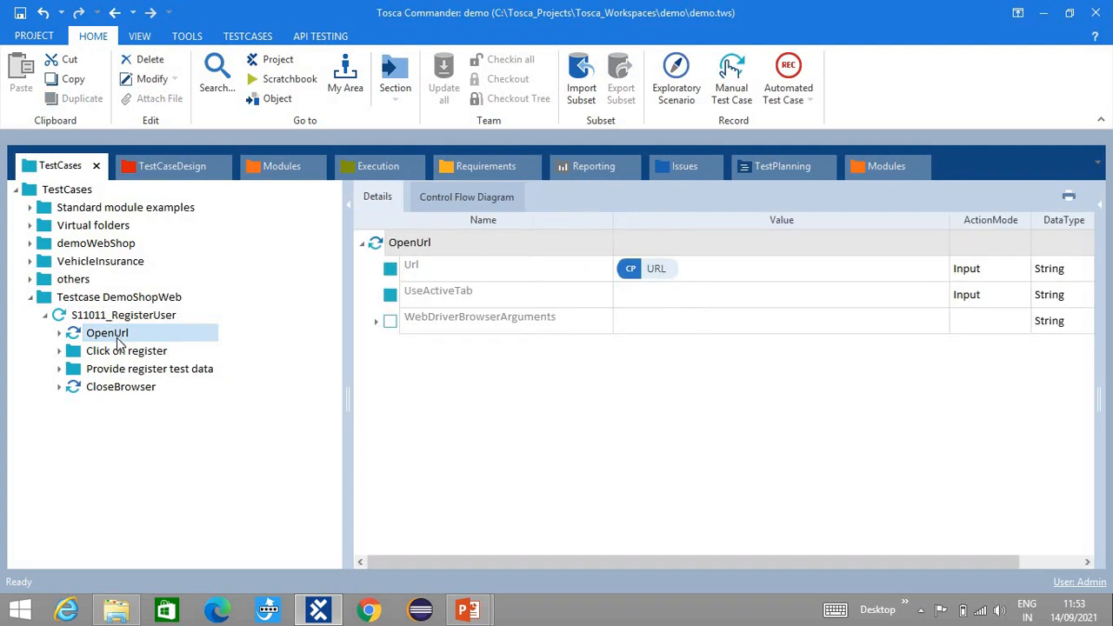
click(117, 353)
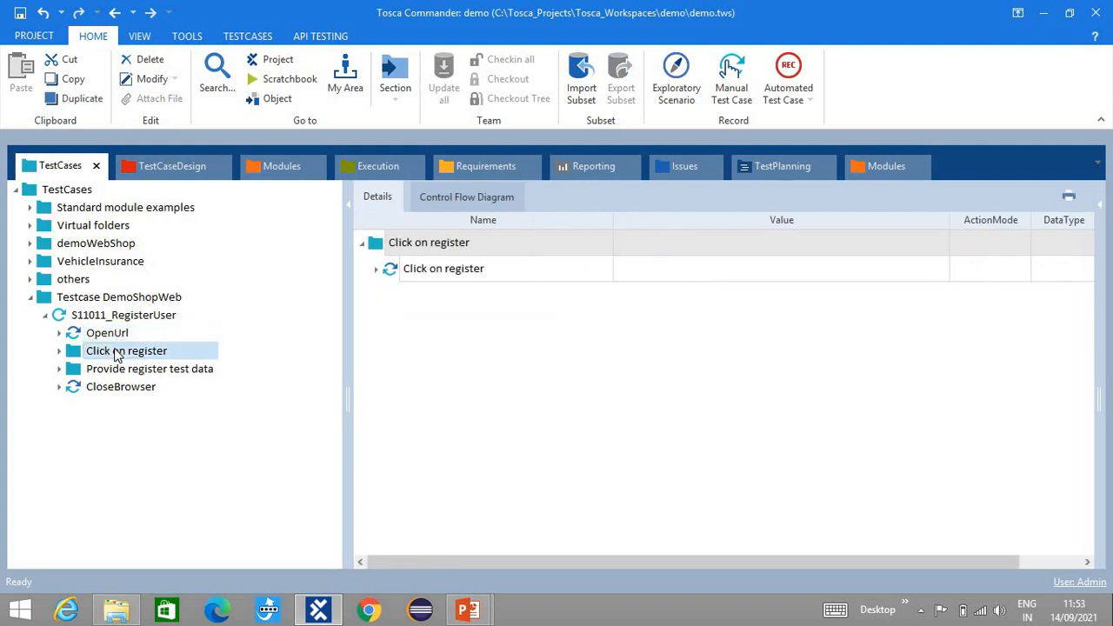
click(117, 372)
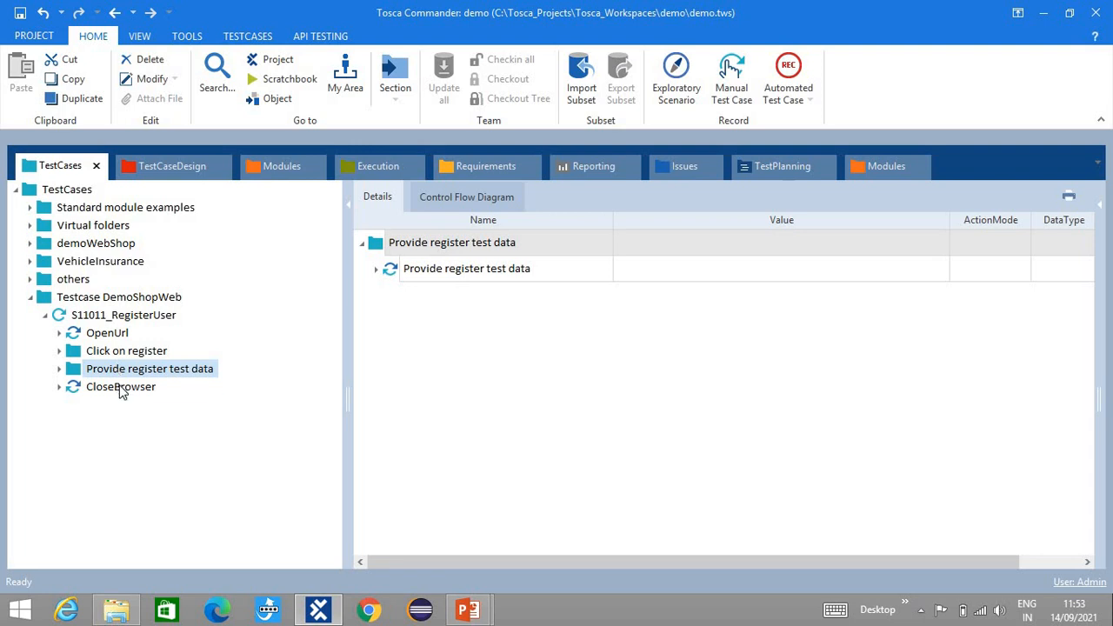
click(121, 388)
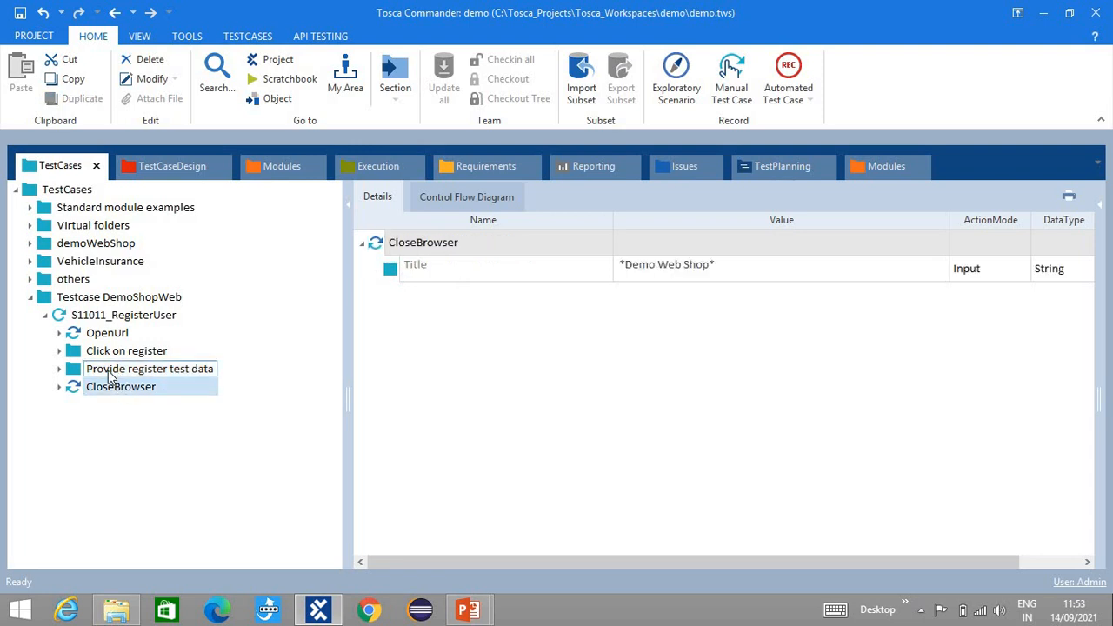
click(119, 371)
click(377, 269)
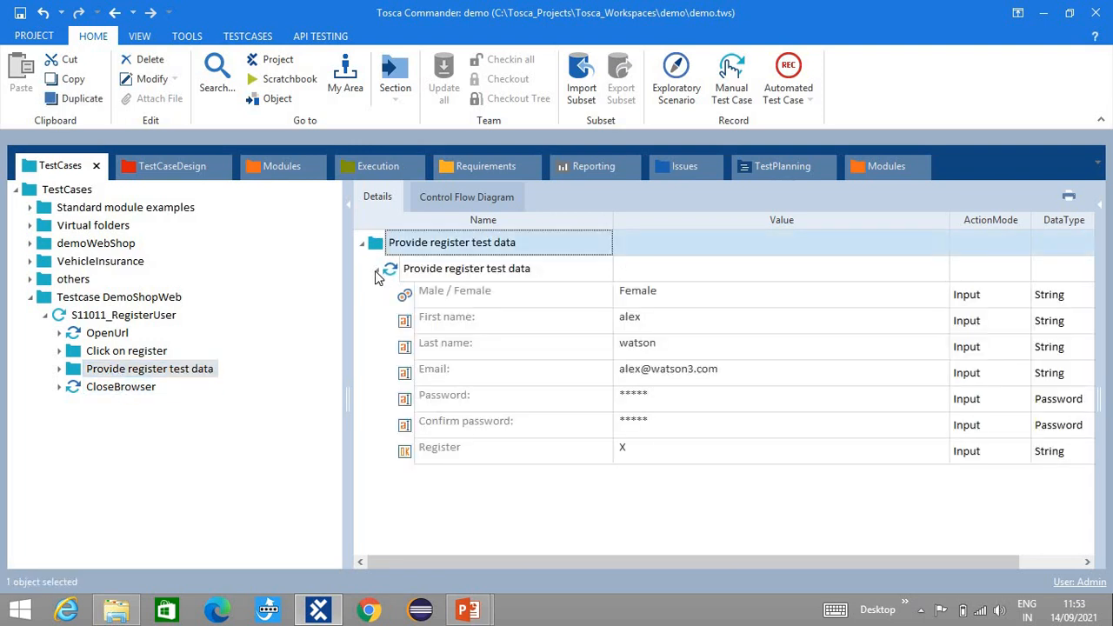
click(112, 352)
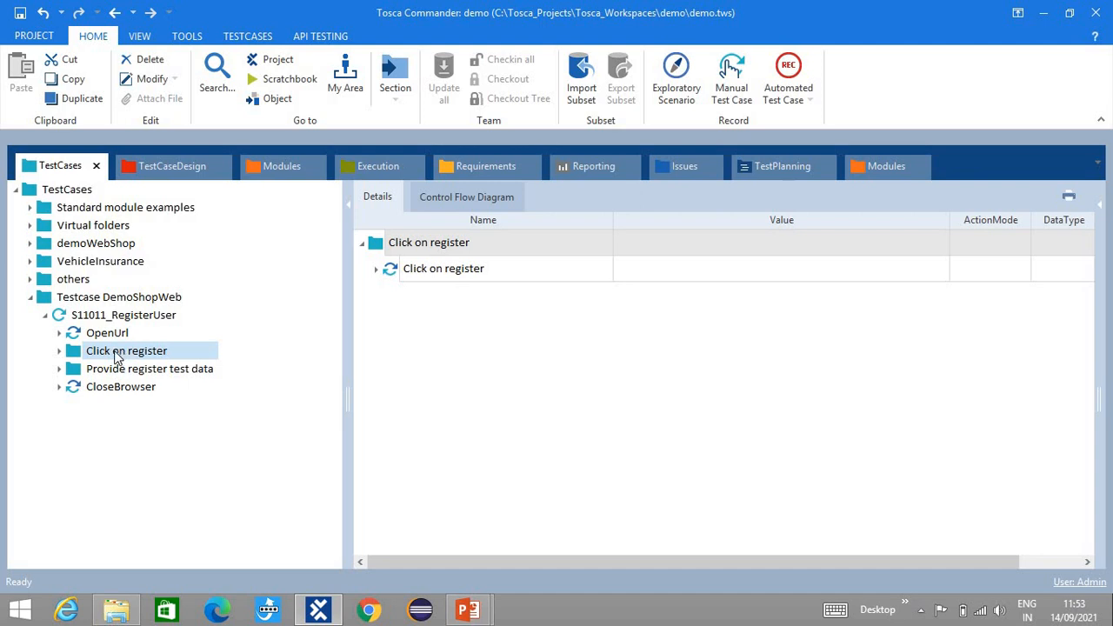
click(119, 373)
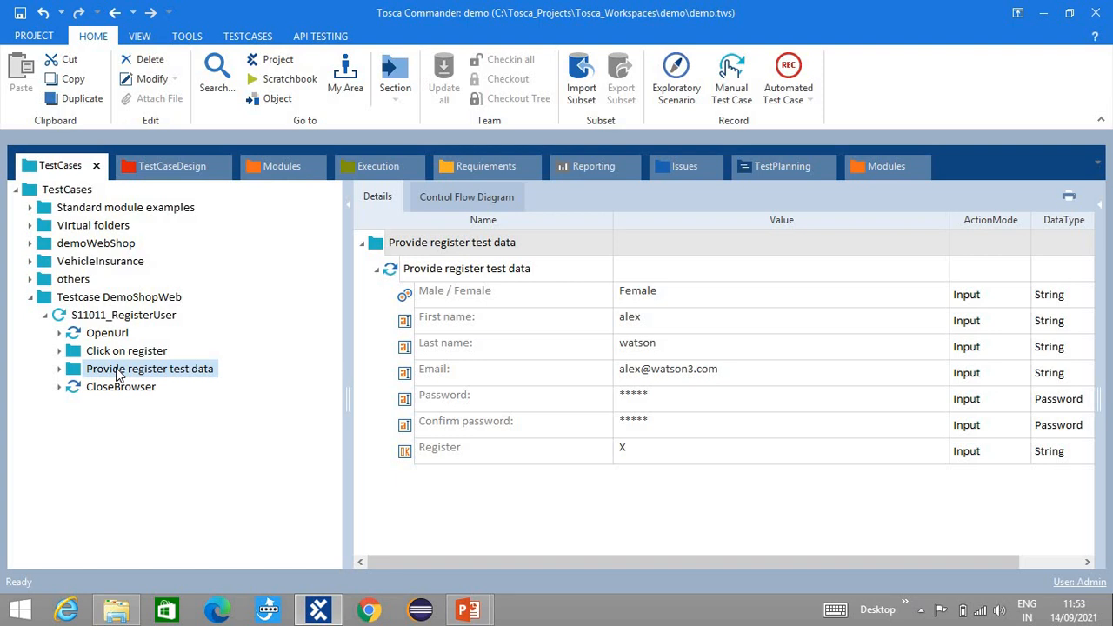
Step: Create a TestStepLibrary in the Testcase DemoShopWeb folder, keeping the default name Library
right_click(46, 301)
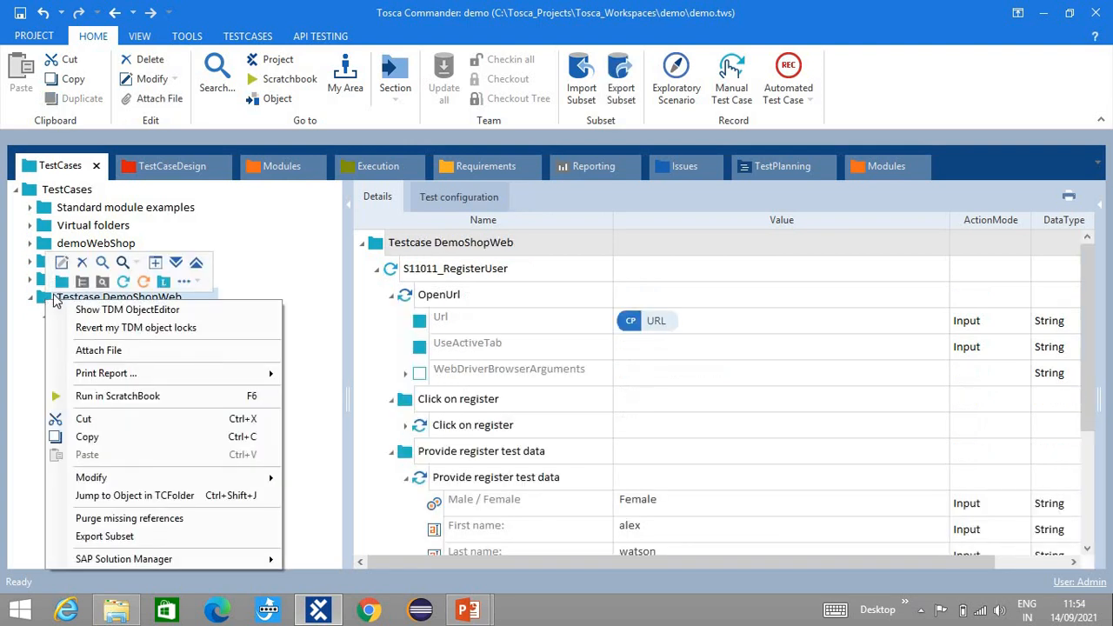
click(43, 295)
right_click(42, 294)
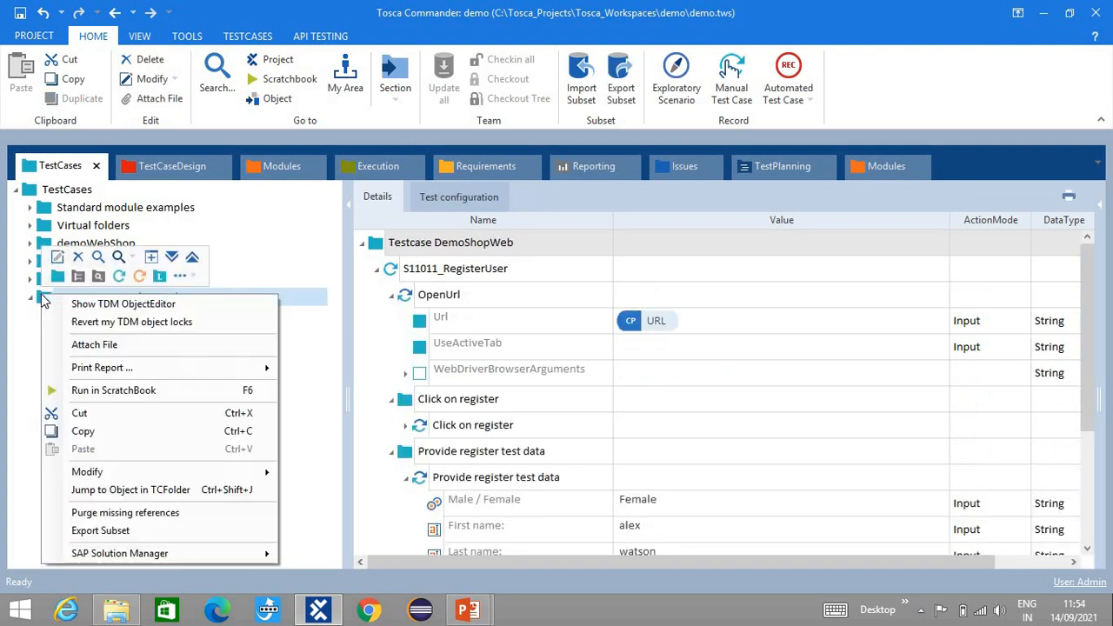
click(159, 276)
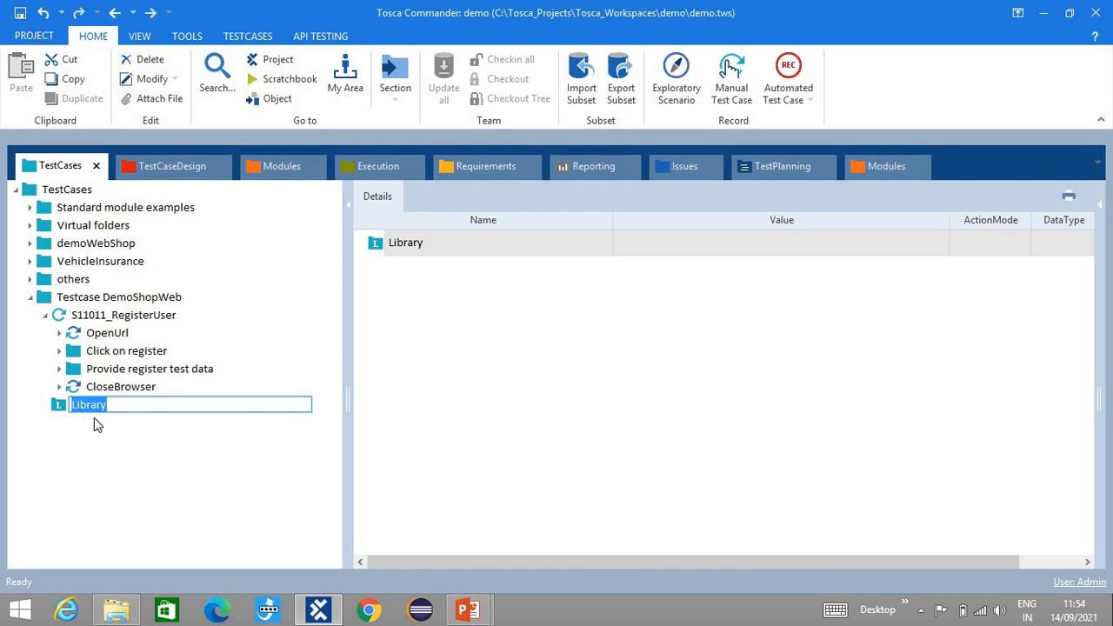
key(Return)
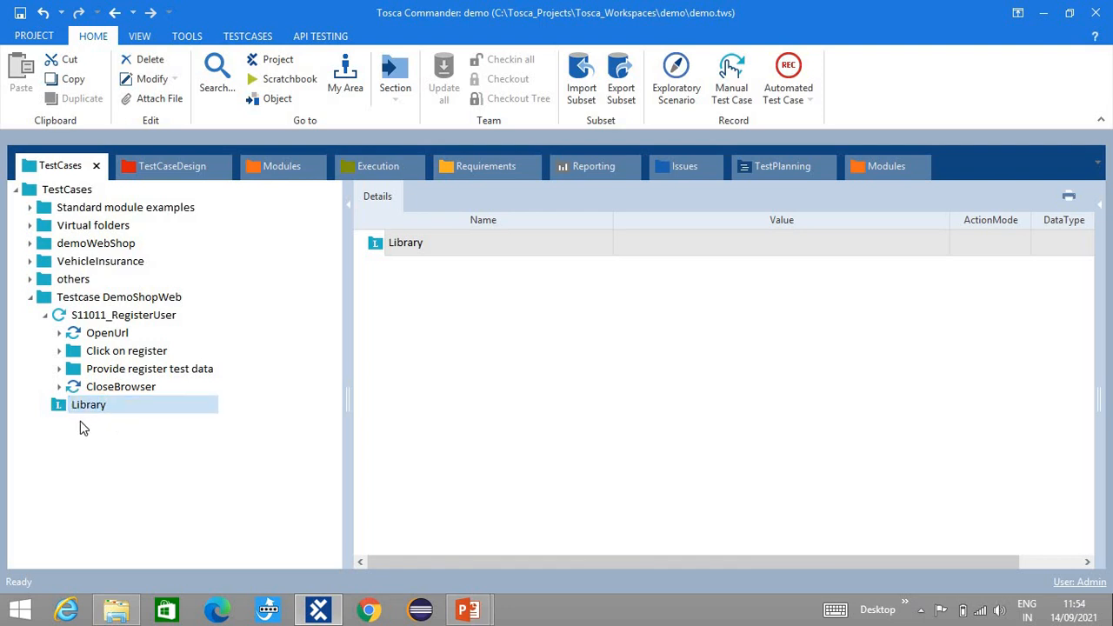
Step: Check the creation options offered for the Testcase DemoShopWeb folder and review its Click on register and Provide register test data folders
click(45, 301)
right_click(45, 301)
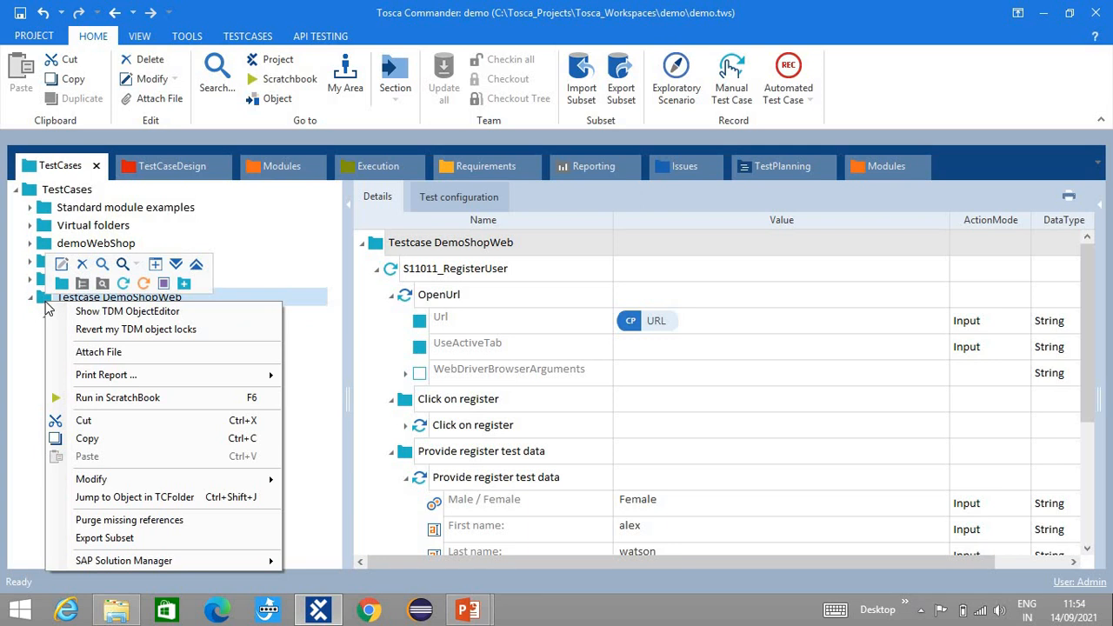
click(25, 363)
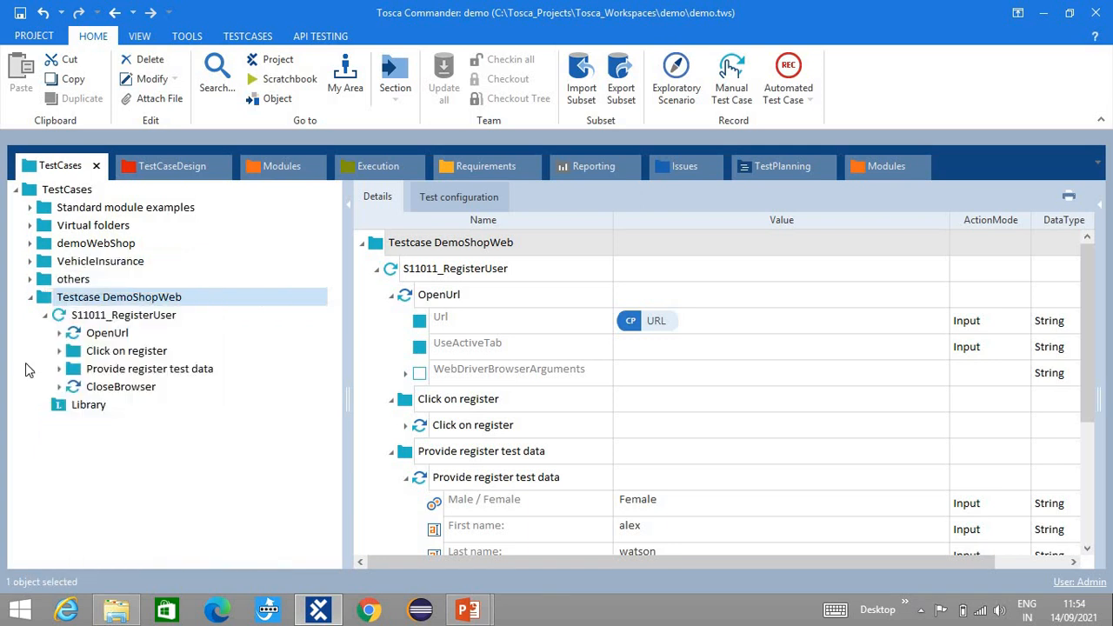
click(74, 355)
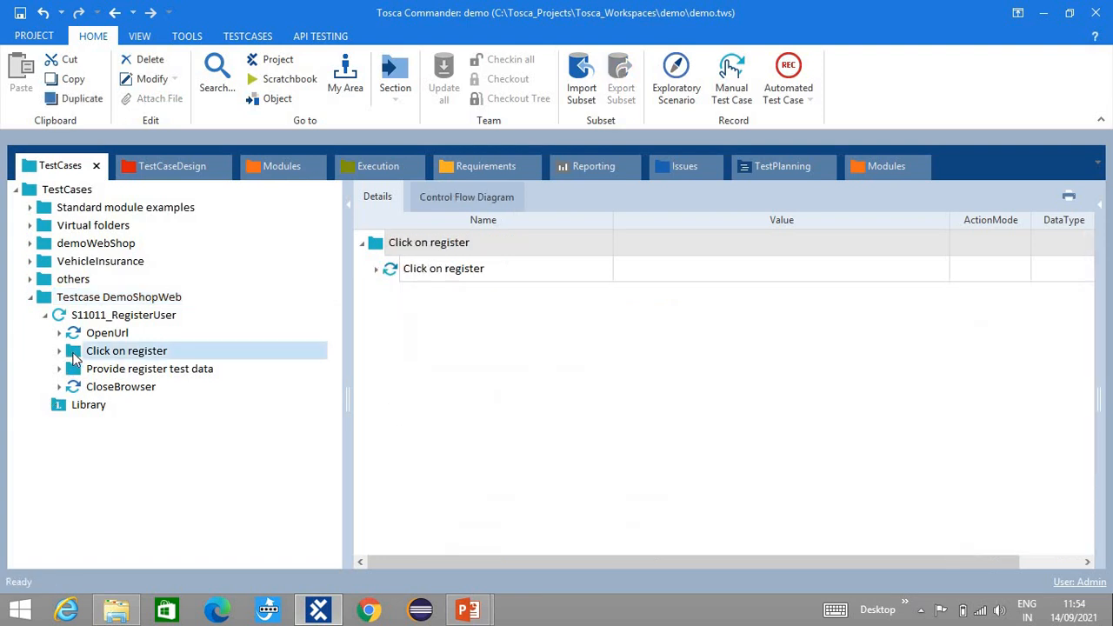
click(75, 373)
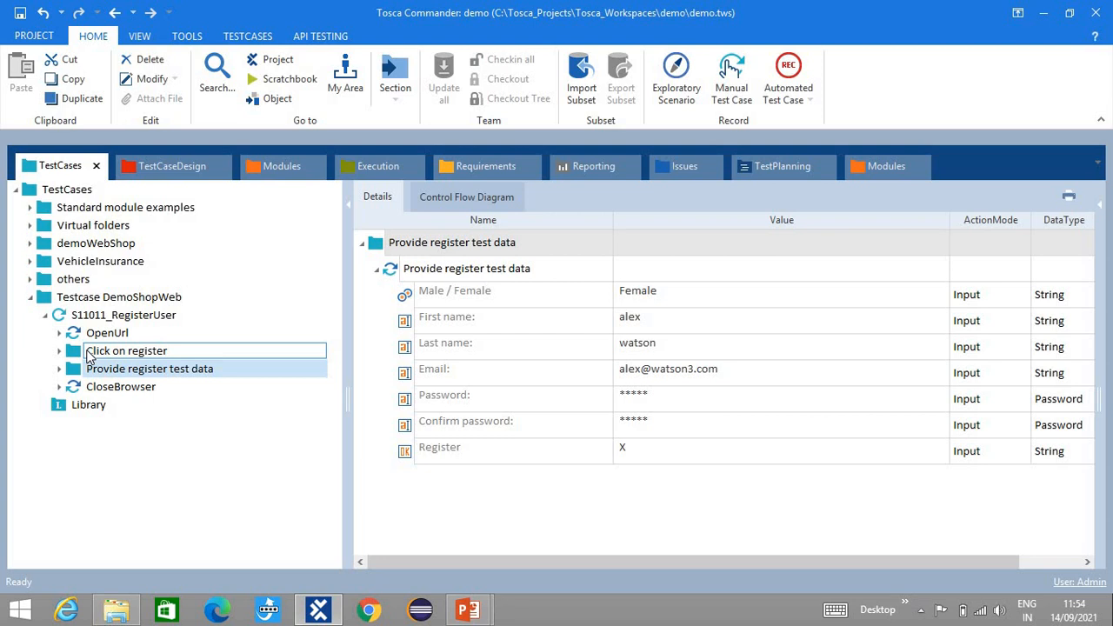
Step: Try creating an empty reusable TestStepBlock with its default name in the Library, and undo it
click(61, 409)
right_click(61, 414)
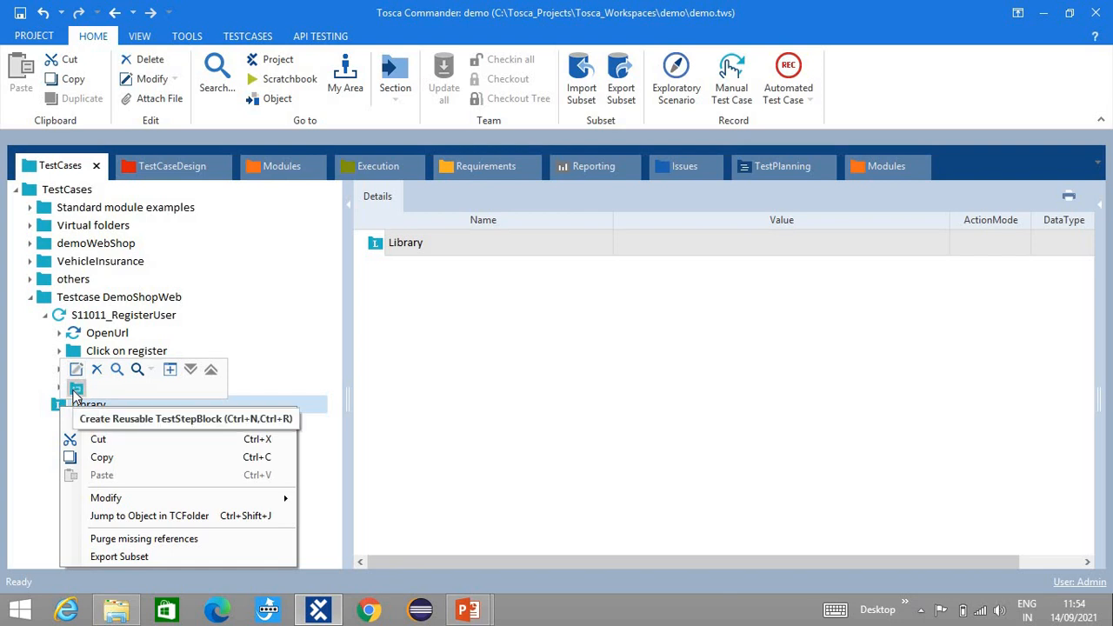
click(76, 391)
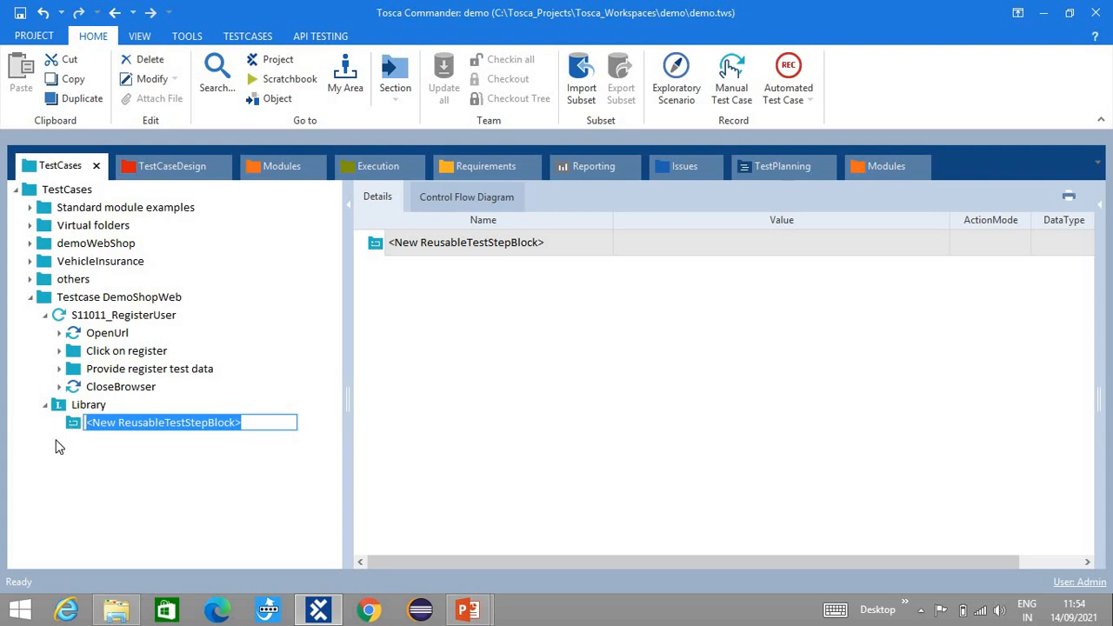
key(Return)
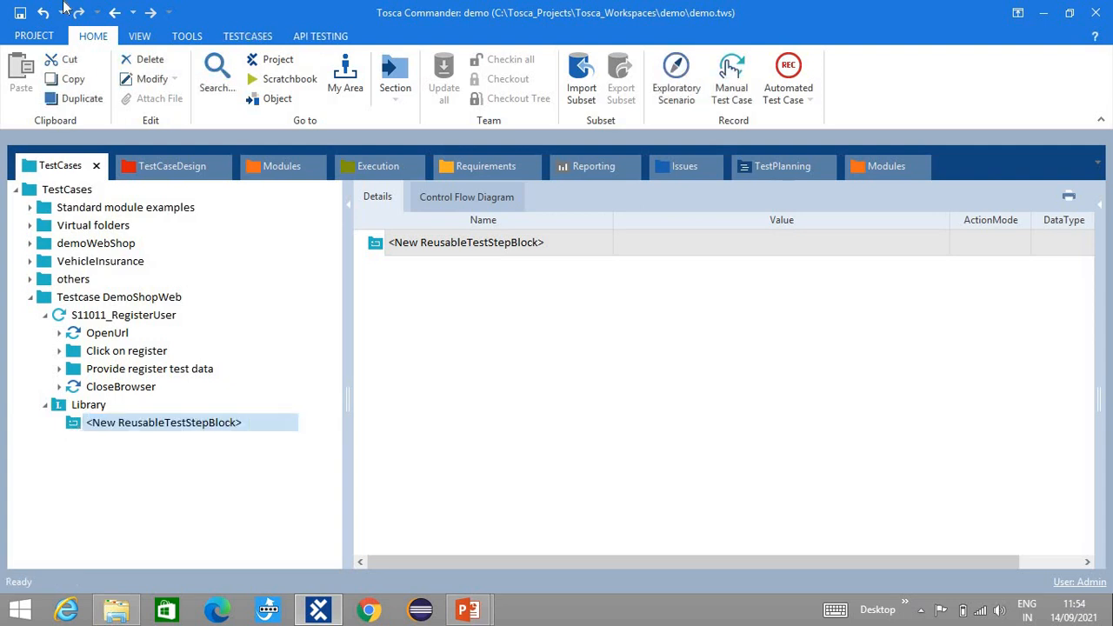
click(42, 14)
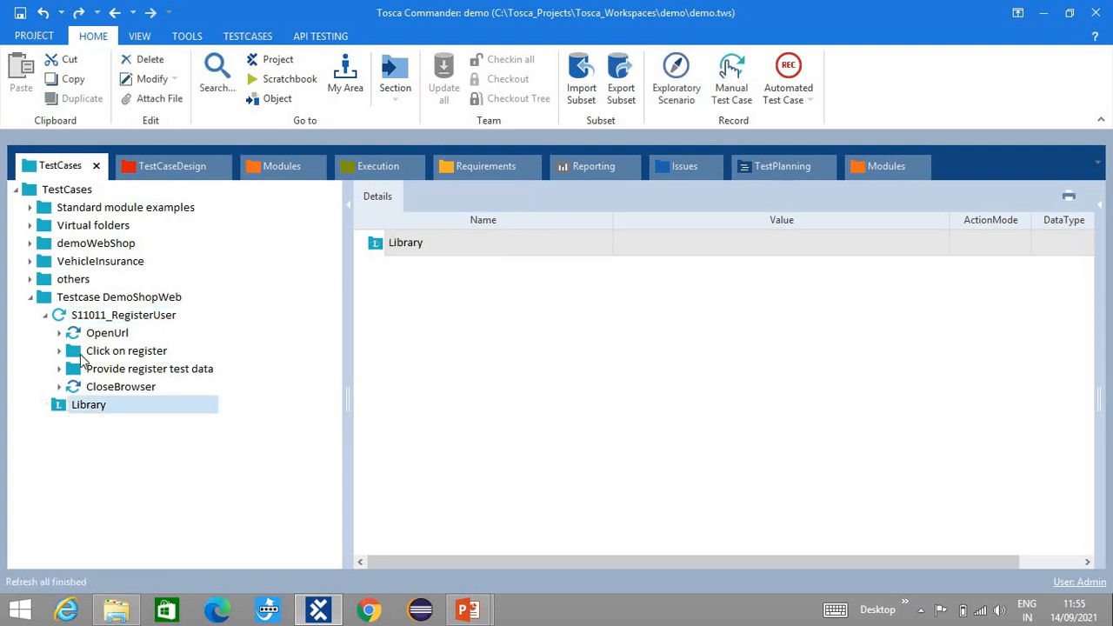
Step: Move the Click on register and Provide register test data folders together into the Library as one reusable TestStepBlock, and expand the block
click(80, 355)
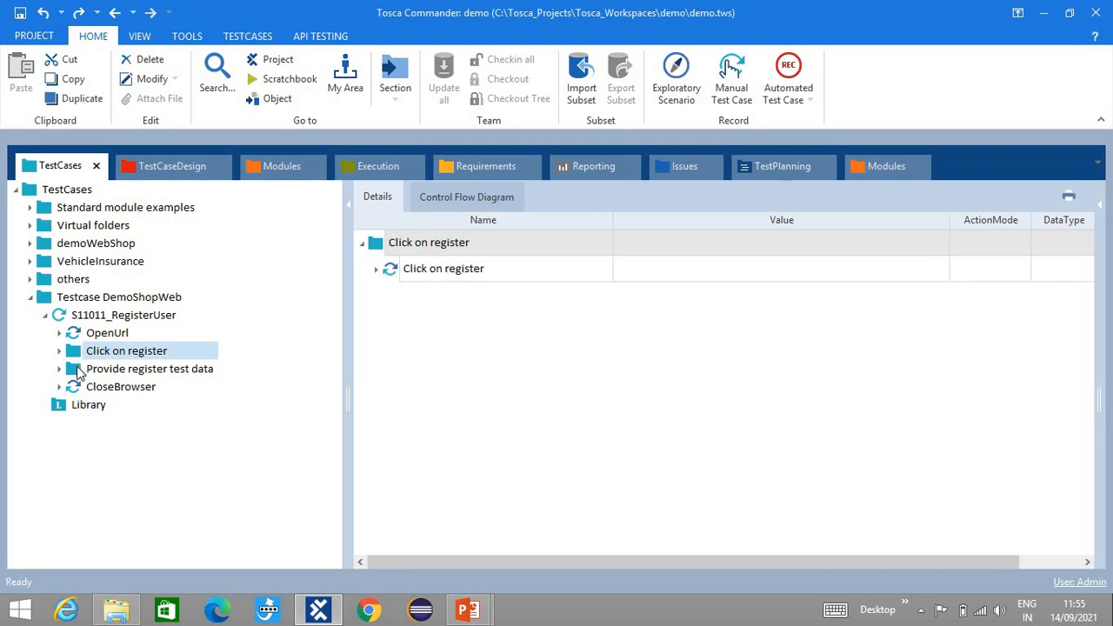
ctrl+click(77, 371)
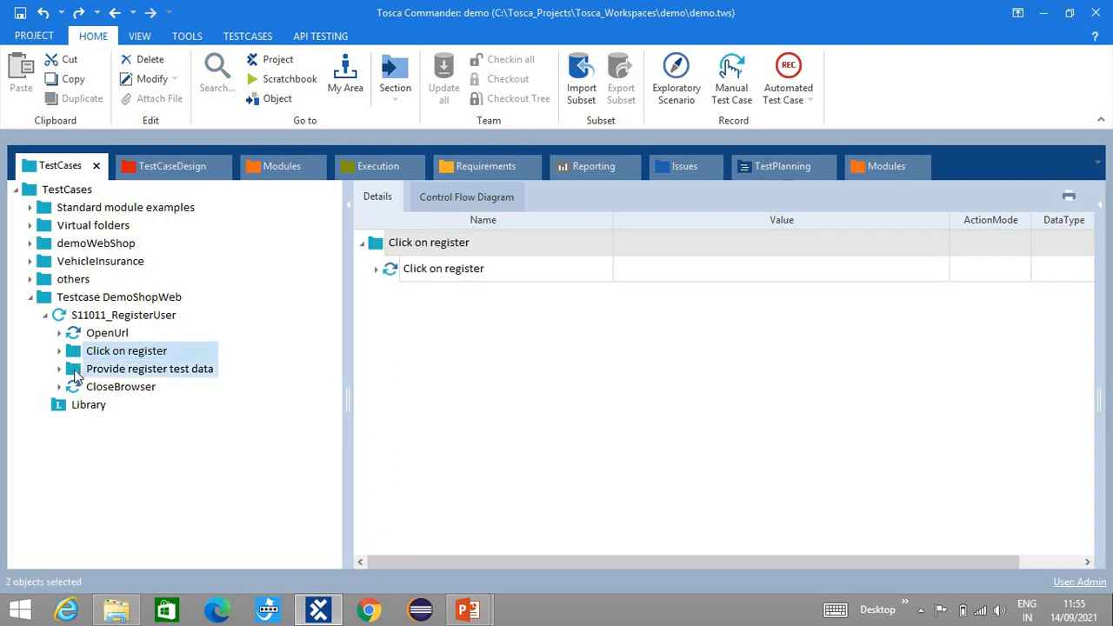
drag(77, 373, 57, 405)
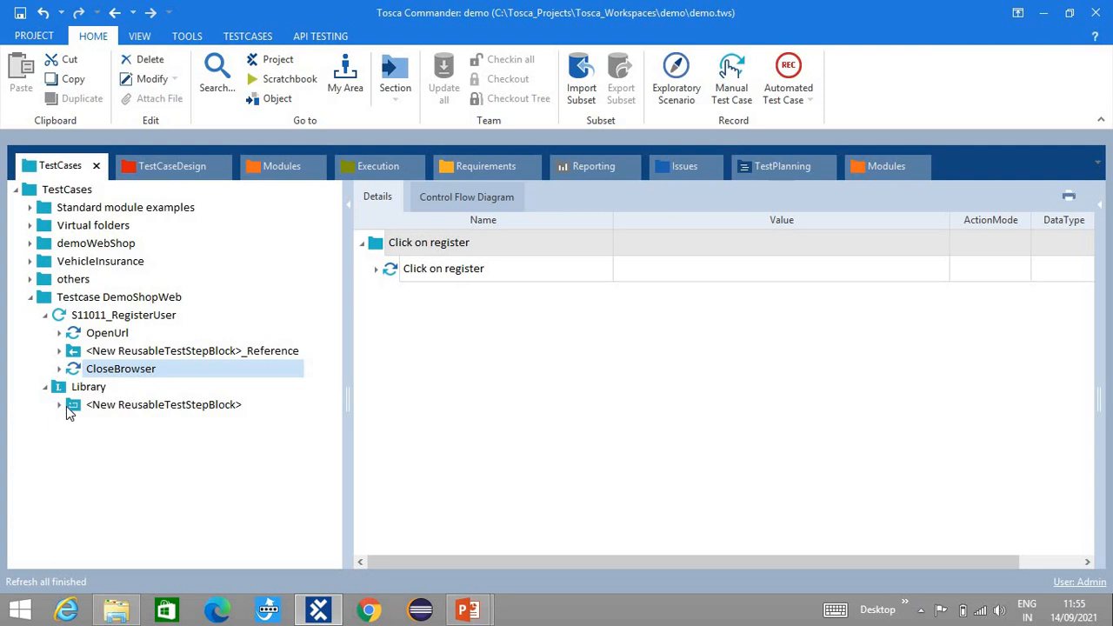
click(59, 406)
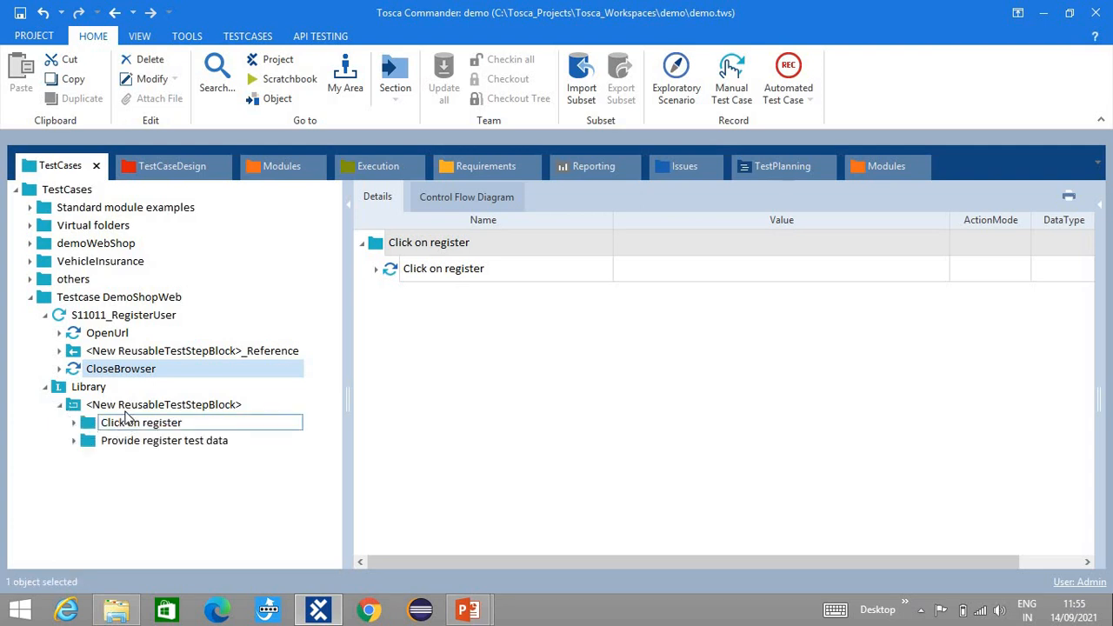
Step: Rename the reusable TestStepBlock in the Library as registerUser
click(122, 406)
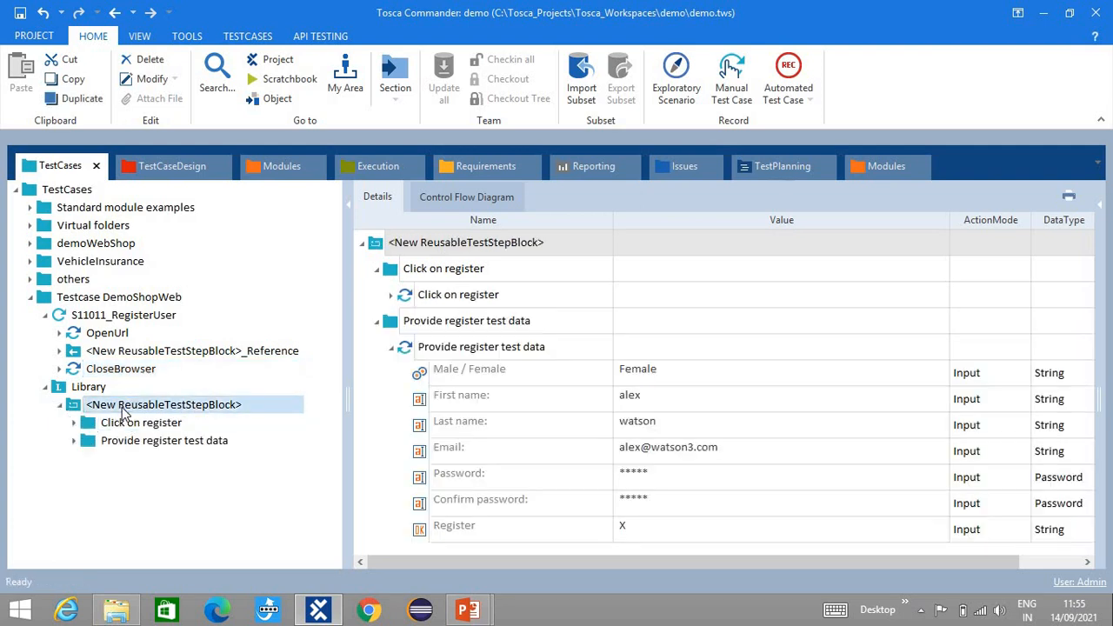
click(122, 407)
double_click(128, 406)
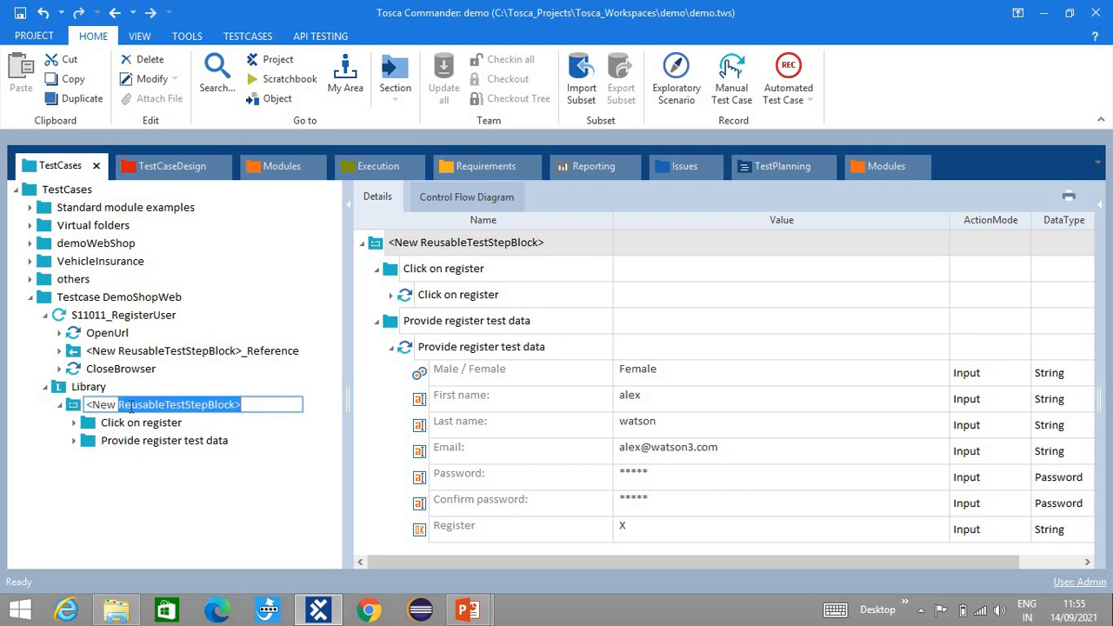
key(ctrl+a)
text(re)
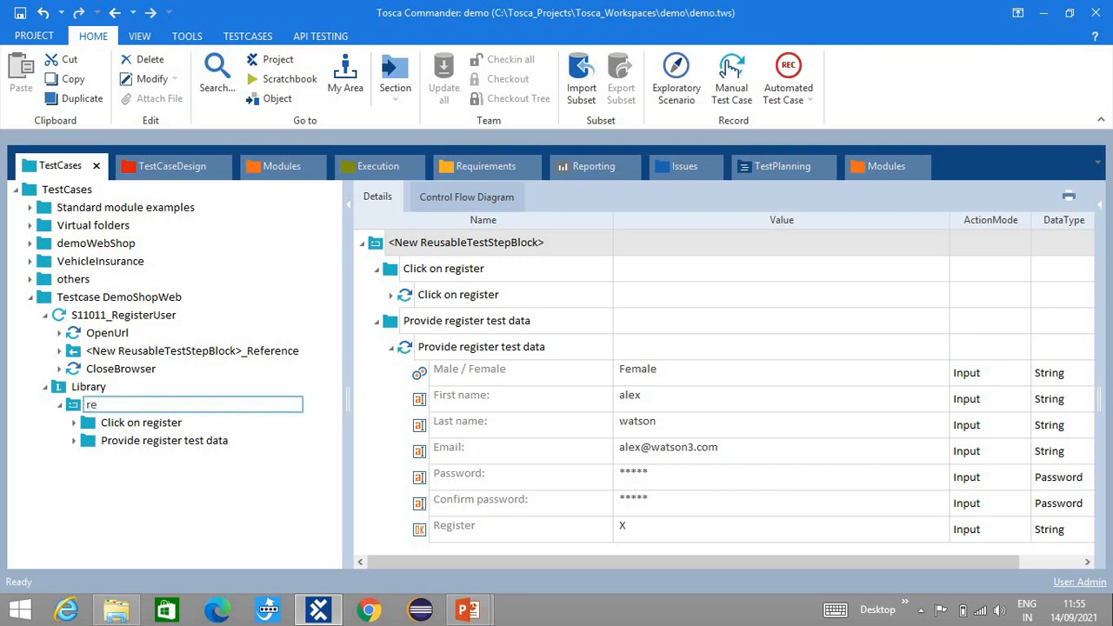
text(gisterUser)
key(Return)
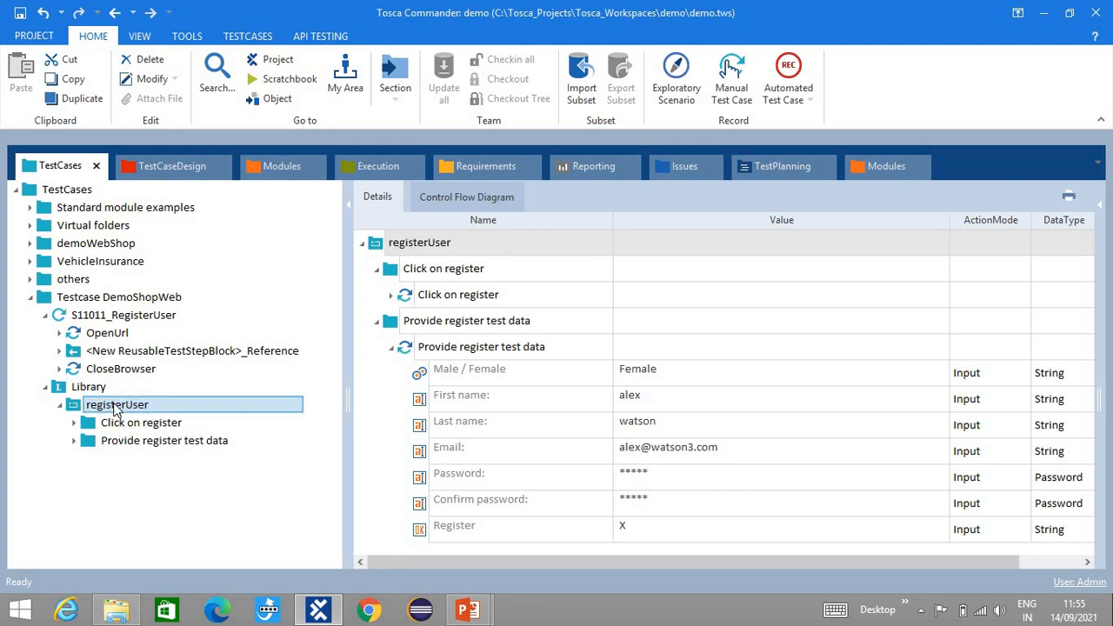
Step: Collapse the registerUser block and inspect the contents of its reference inside the S11011_RegisterUser test case
click(60, 405)
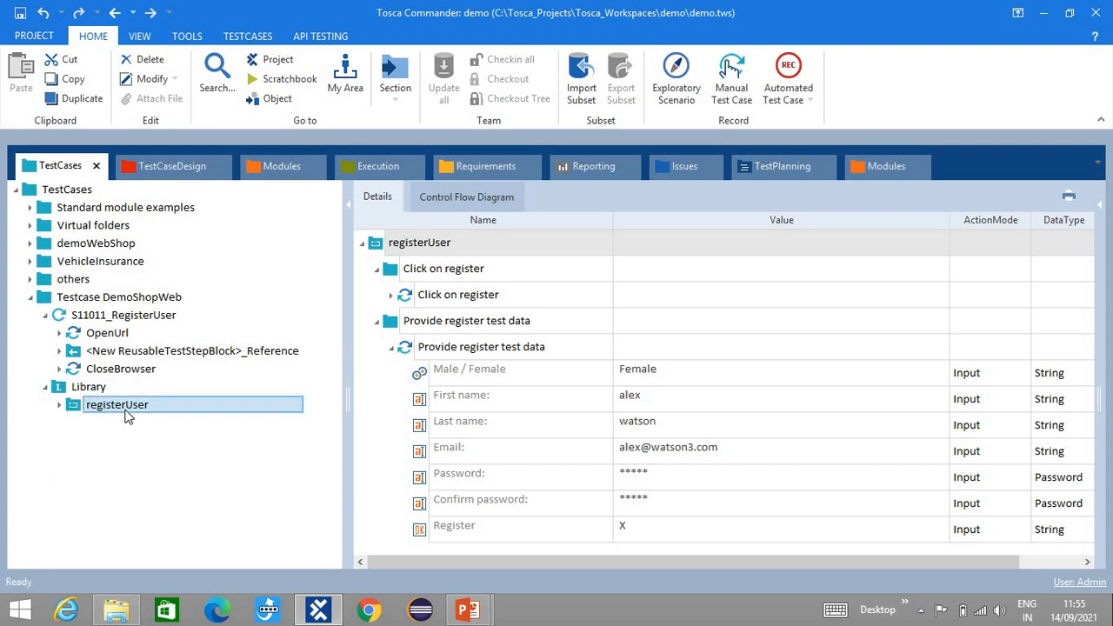
click(60, 352)
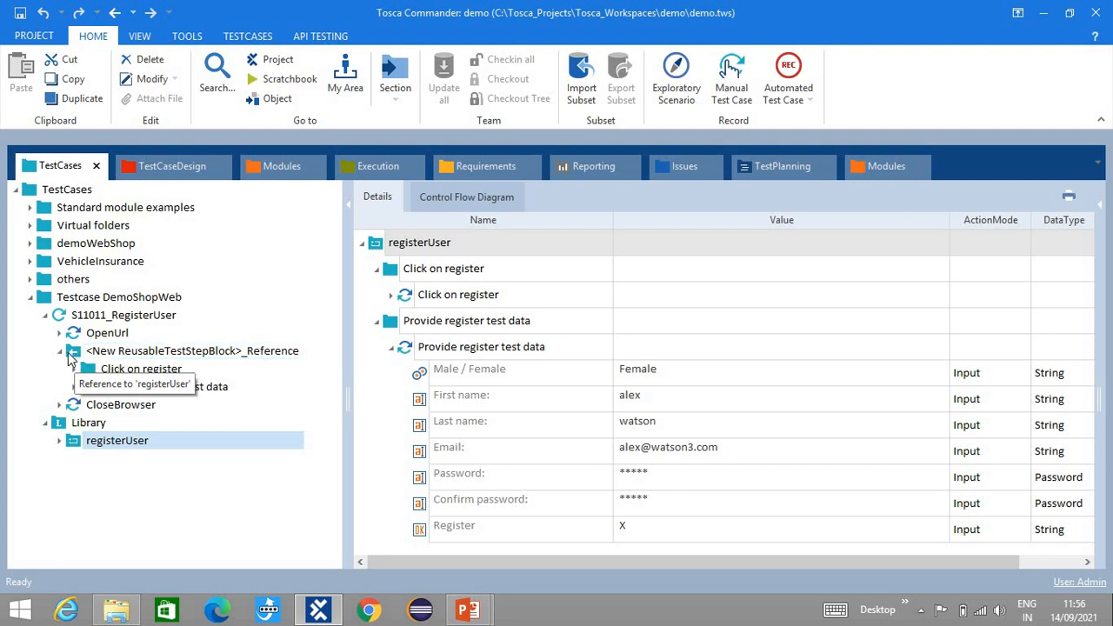
click(69, 352)
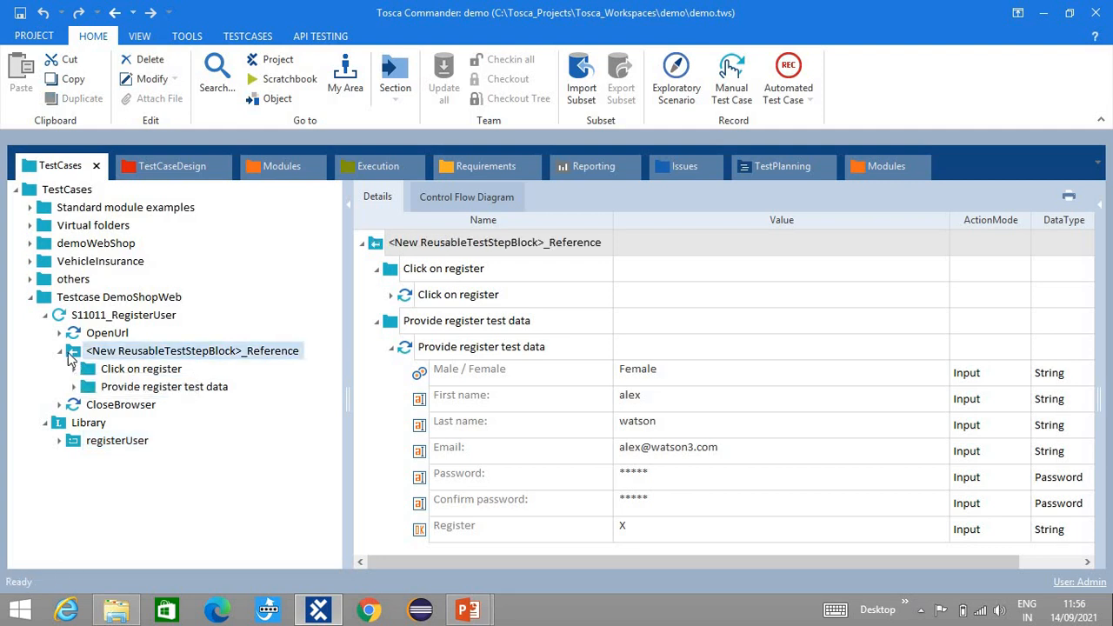
Step: Replace the default-named block reference in S11011_RegisterUser with a reference to registerUser, placed between OpenUrl and CloseBrowser, and expand it
right_click(70, 354)
click(104, 318)
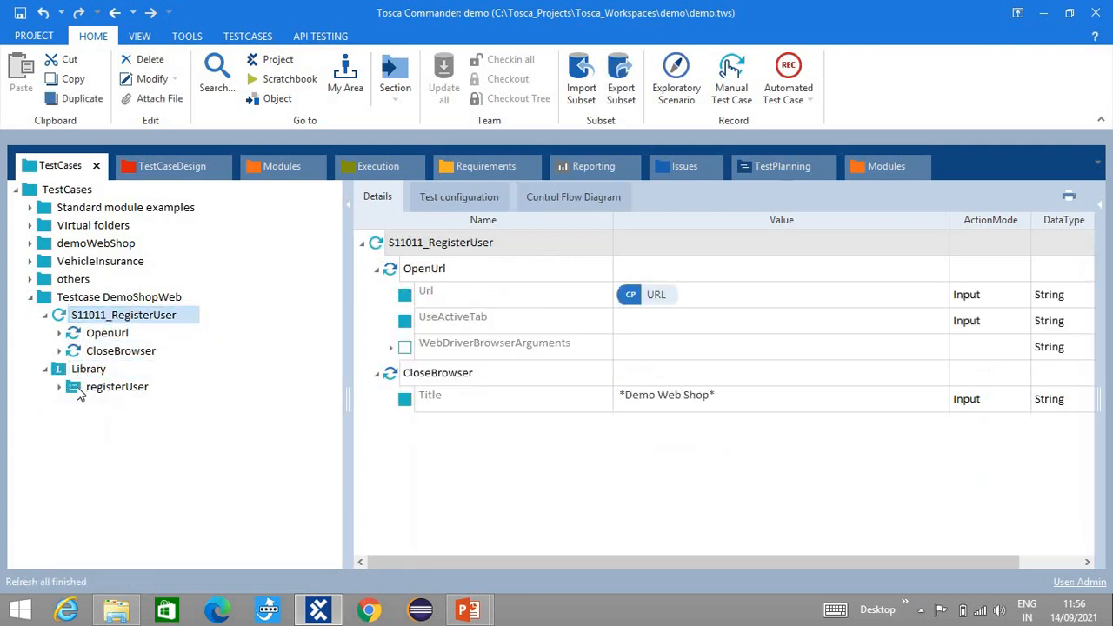
drag(77, 393, 90, 348)
click(74, 394)
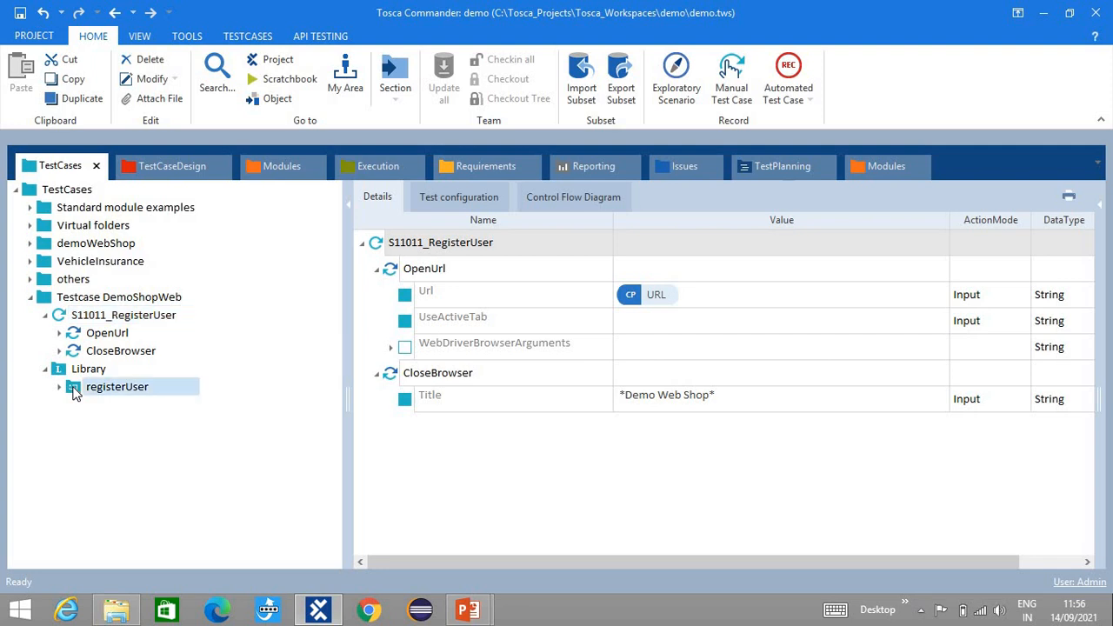
drag(74, 393, 57, 313)
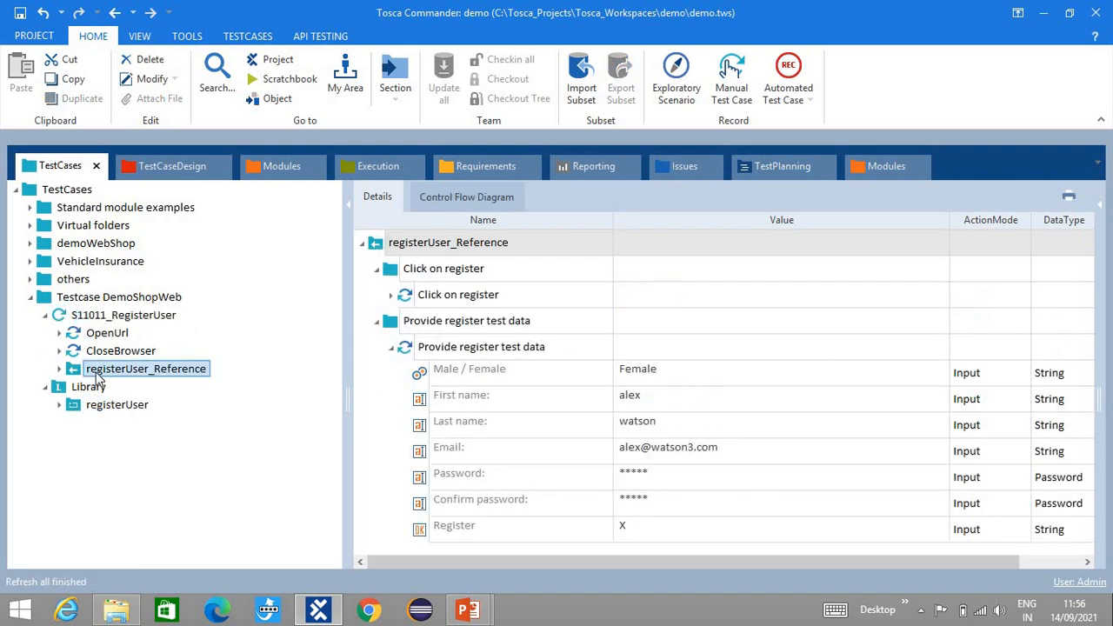
drag(67, 373, 55, 351)
click(59, 351)
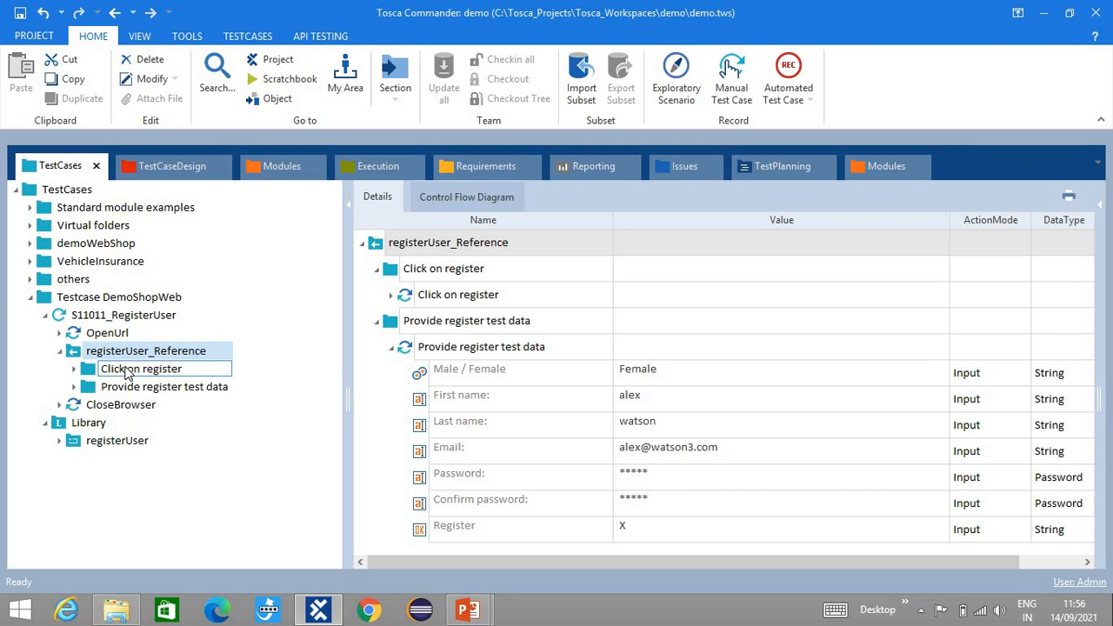
Step: Collapse S11011_RegisterUser and create a test case named new in the Testcase DemoShopWeb folder
click(45, 315)
right_click(73, 292)
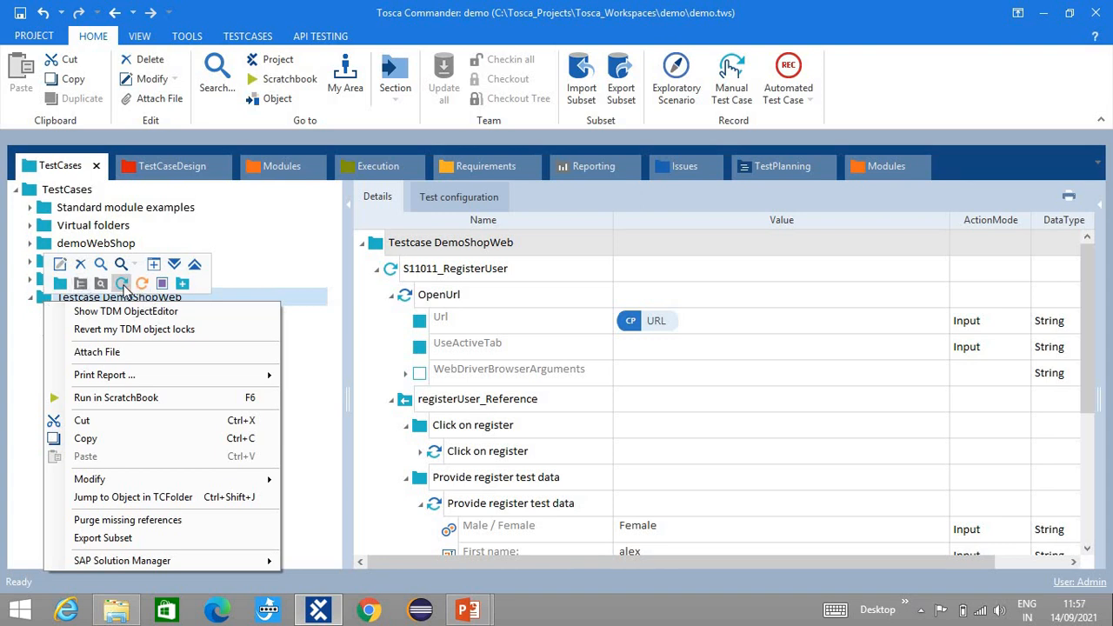
click(122, 284)
text(new)
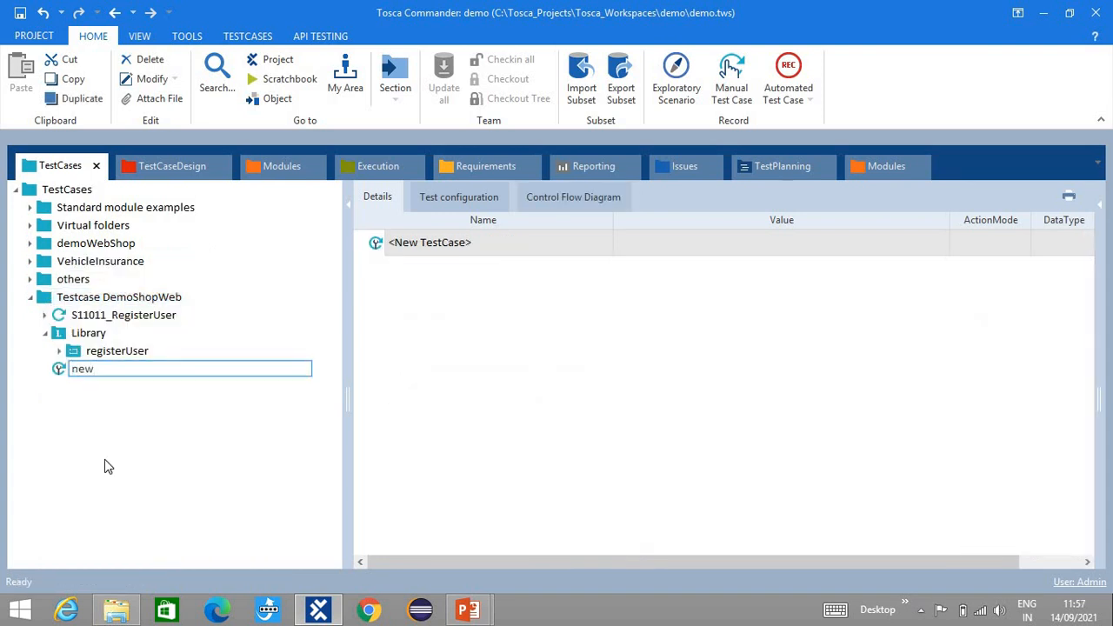
key(Return)
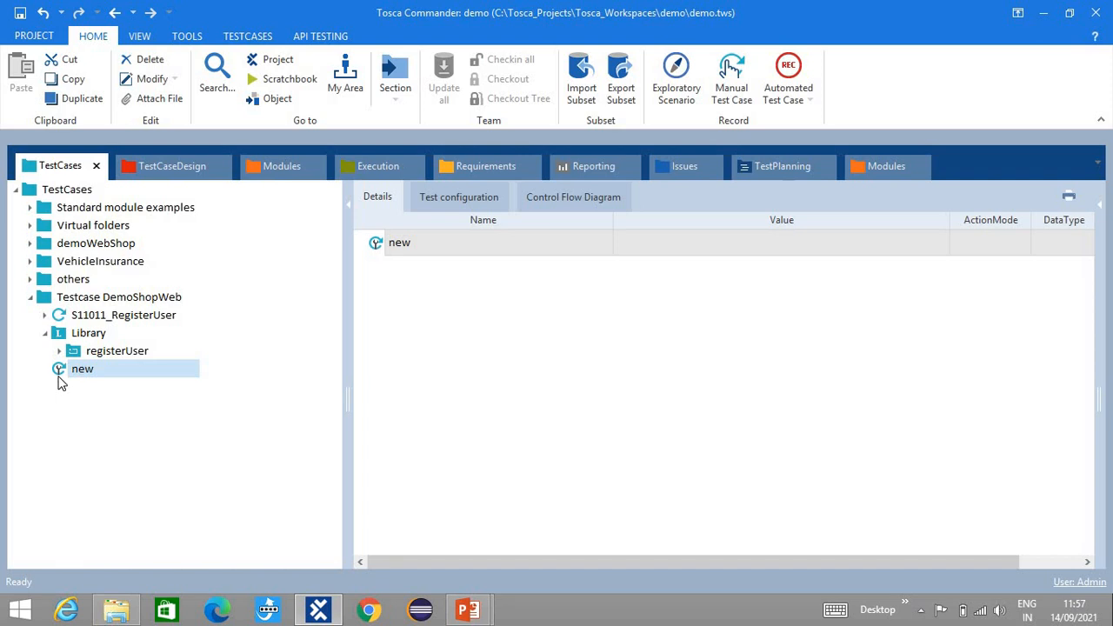
Step: Copy the OpenUrl step from S11011_RegisterUser into the new test case, and add a reference to the Library's registerUser block below it
click(42, 319)
click(77, 336)
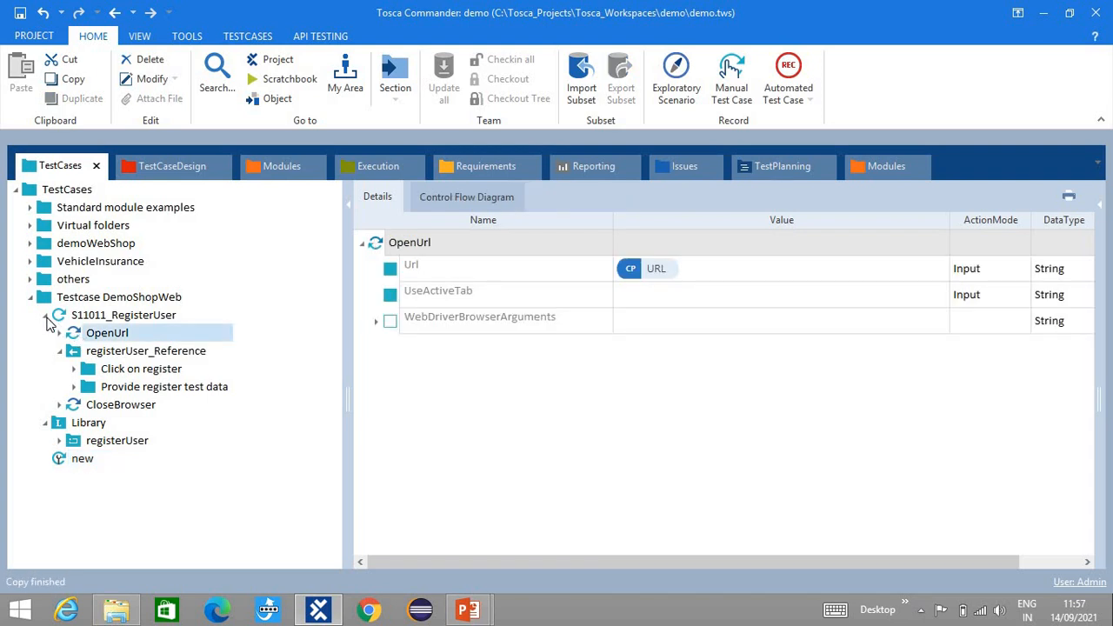
click(45, 315)
click(66, 371)
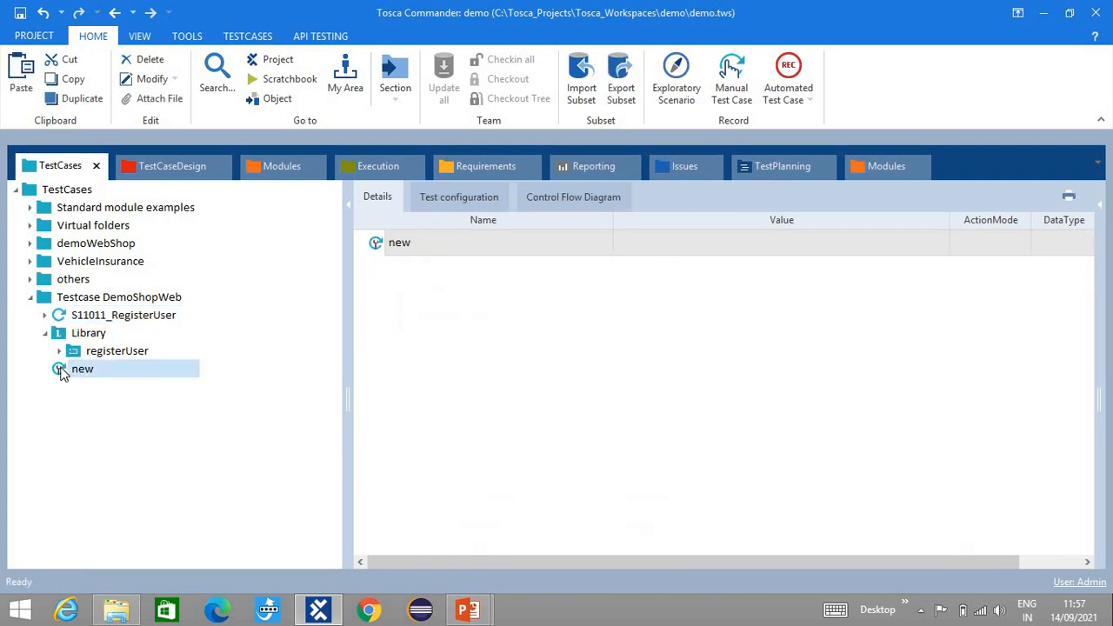
key(ctrl+v)
click(45, 370)
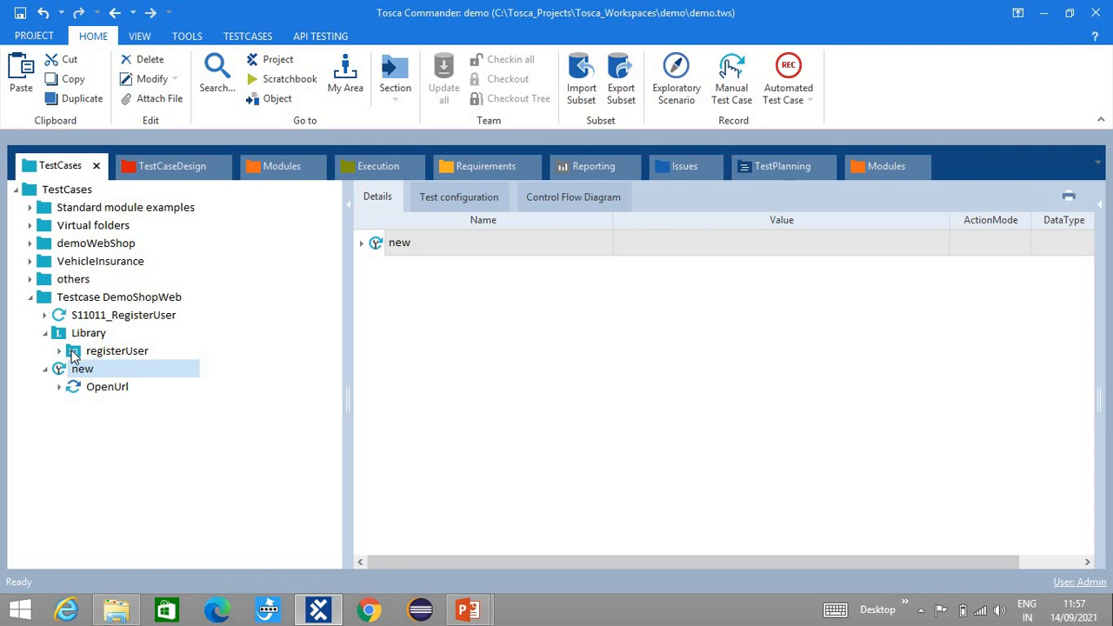
drag(73, 355, 59, 374)
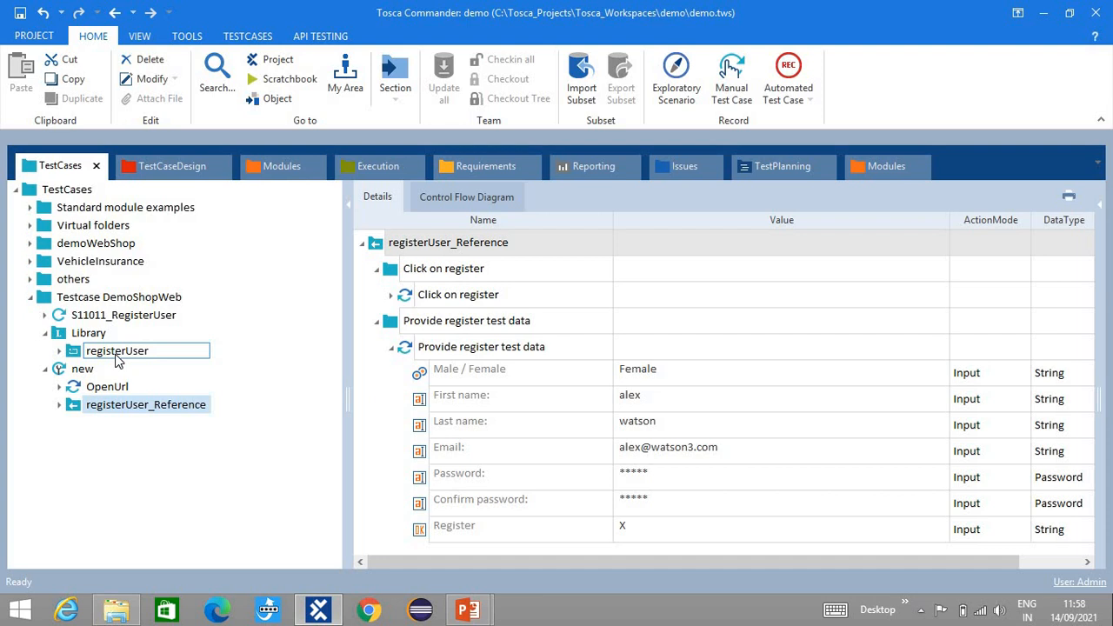
Step: Replace the Last name value in the register test data of the Library's registerUser block with a different surname
click(117, 357)
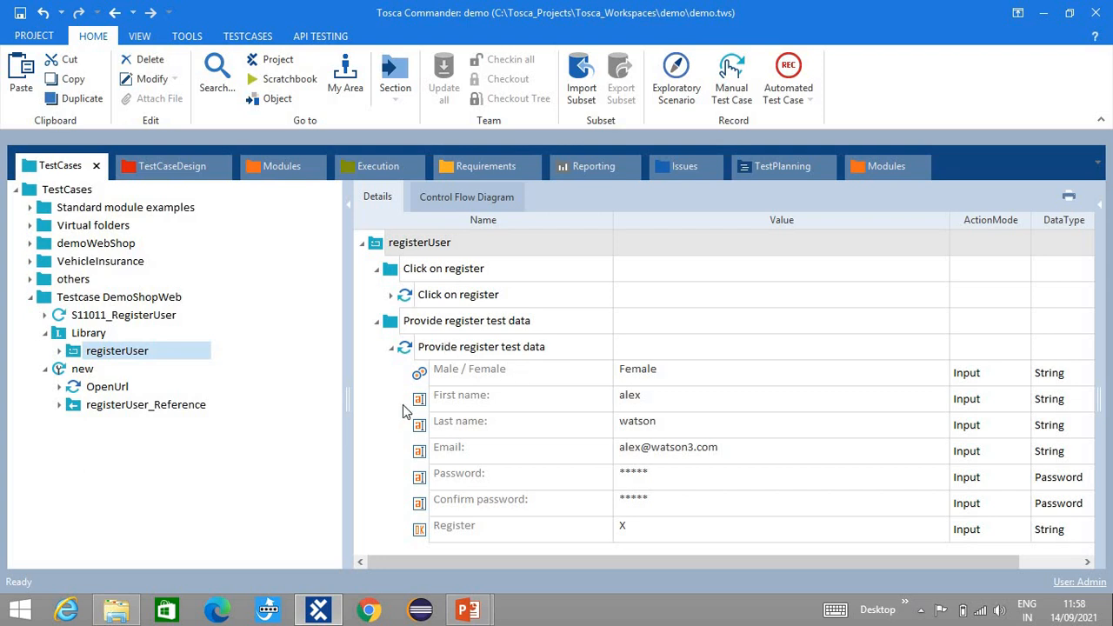
click(667, 429)
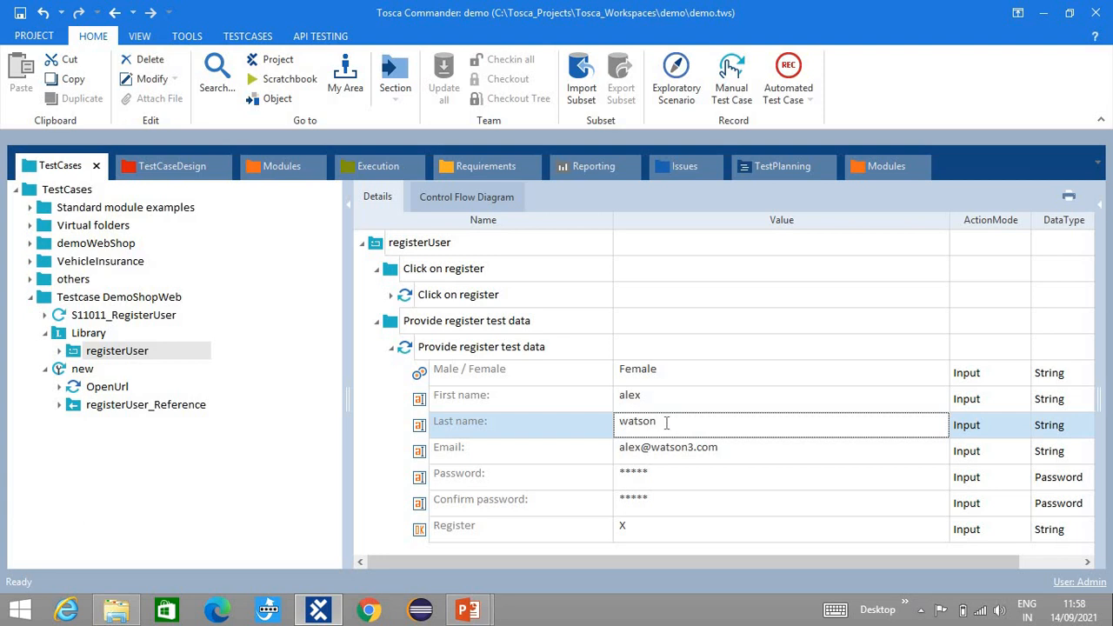
click(666, 423)
double_click(666, 423)
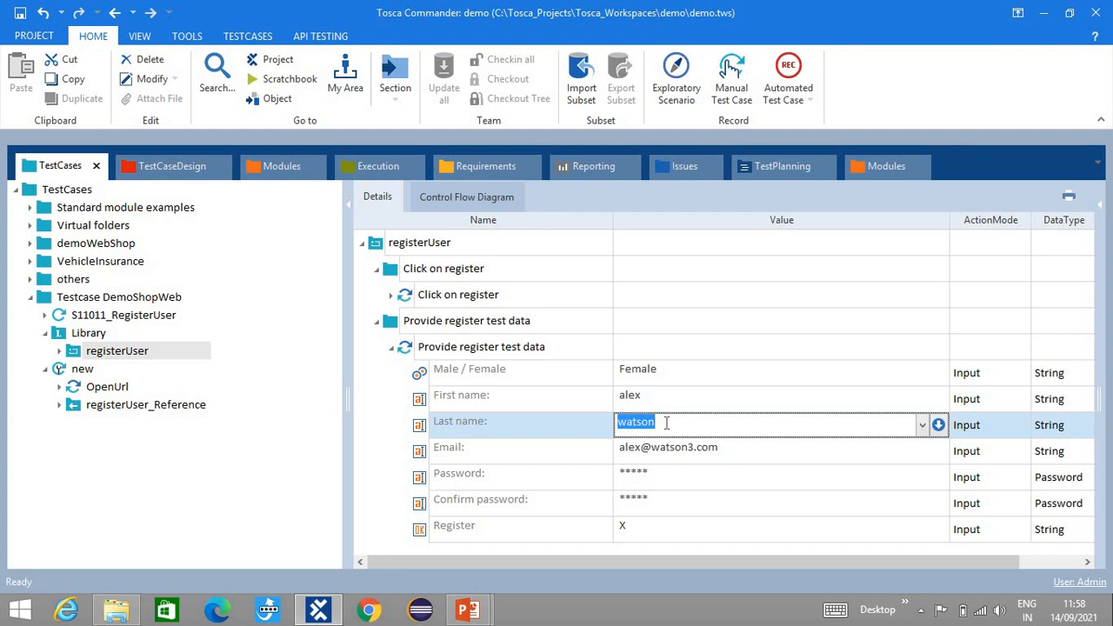
text(sayres)
key(Return)
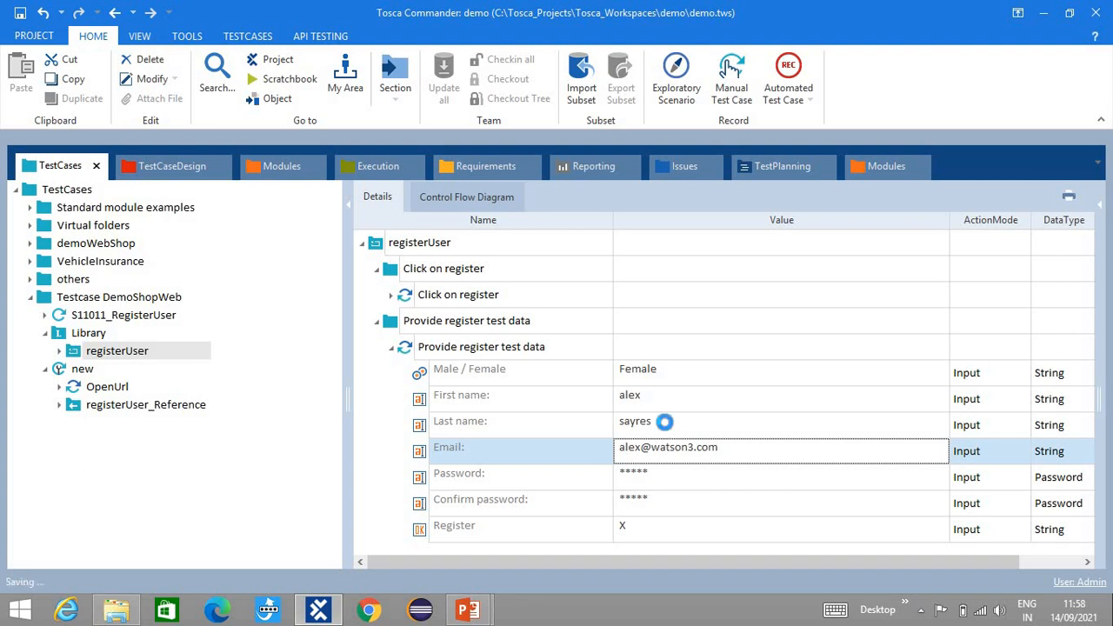
Step: Check the Last name value in the registerUser references of both the S11011_RegisterUser and new test cases
click(45, 315)
click(111, 355)
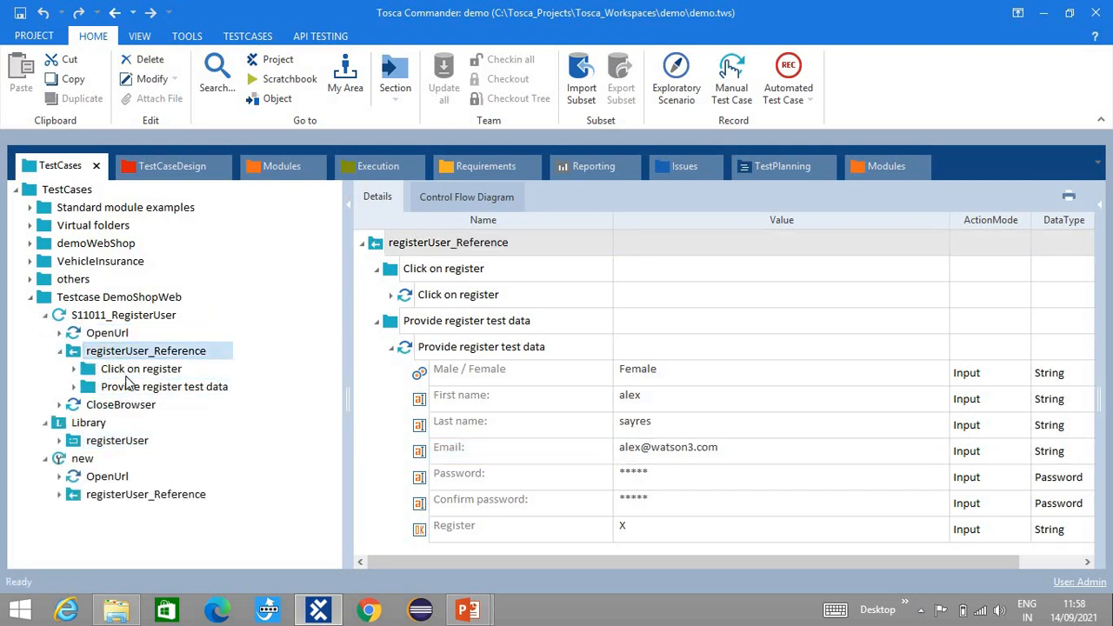
click(114, 386)
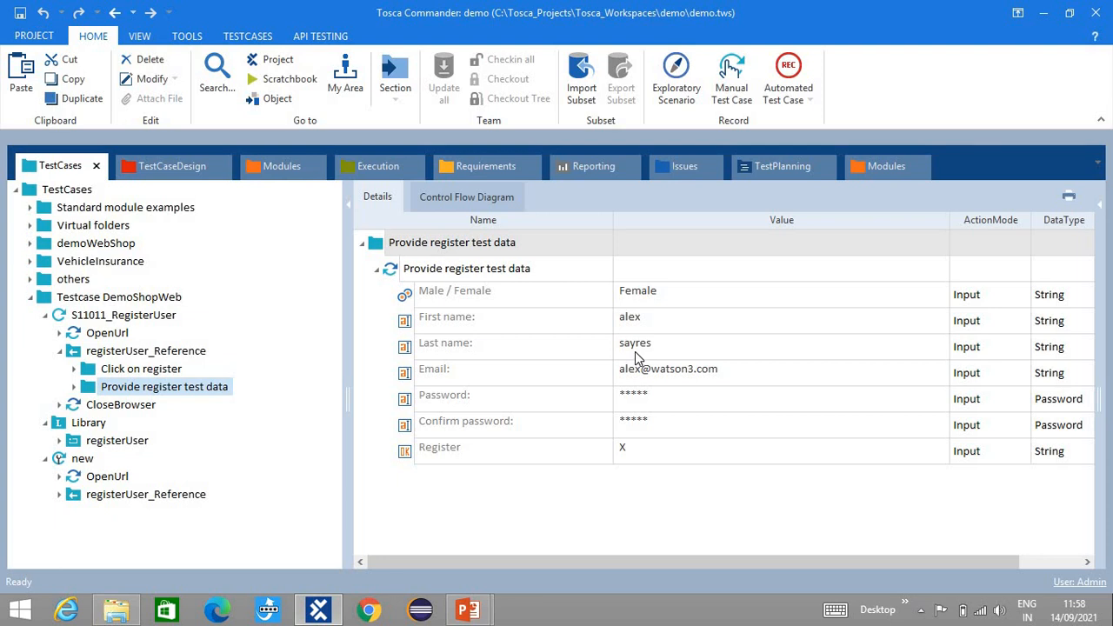
click(98, 496)
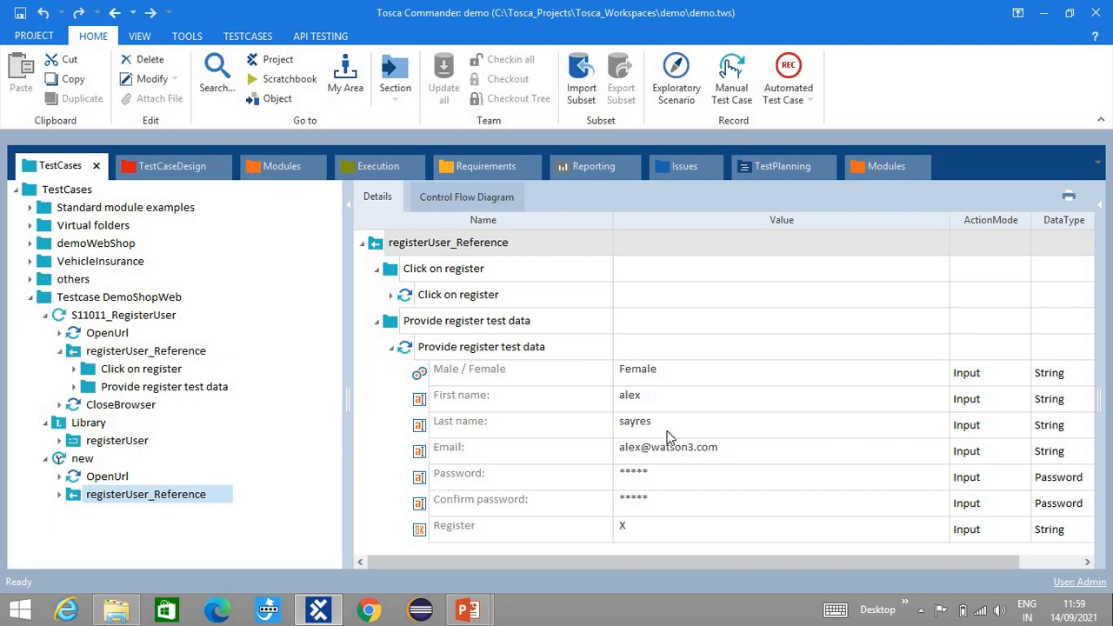
Step: Switch to the PowerPoint slides, read about creating and merging Reusable TestStepBlocks, and return to Tosca Commander
key(alt+Tab)
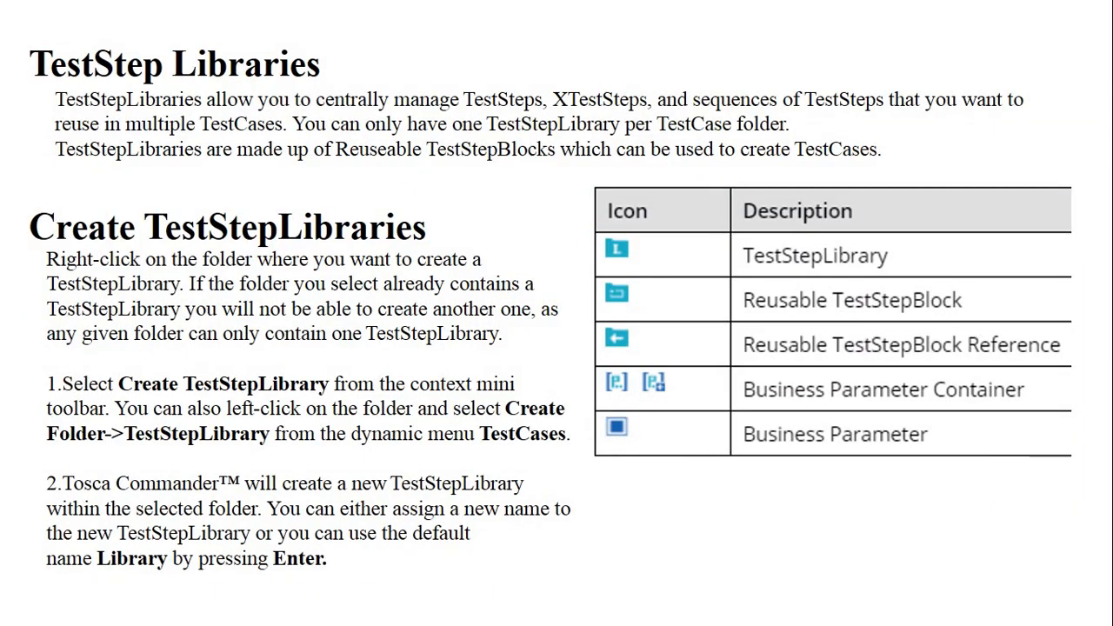
click(414, 364)
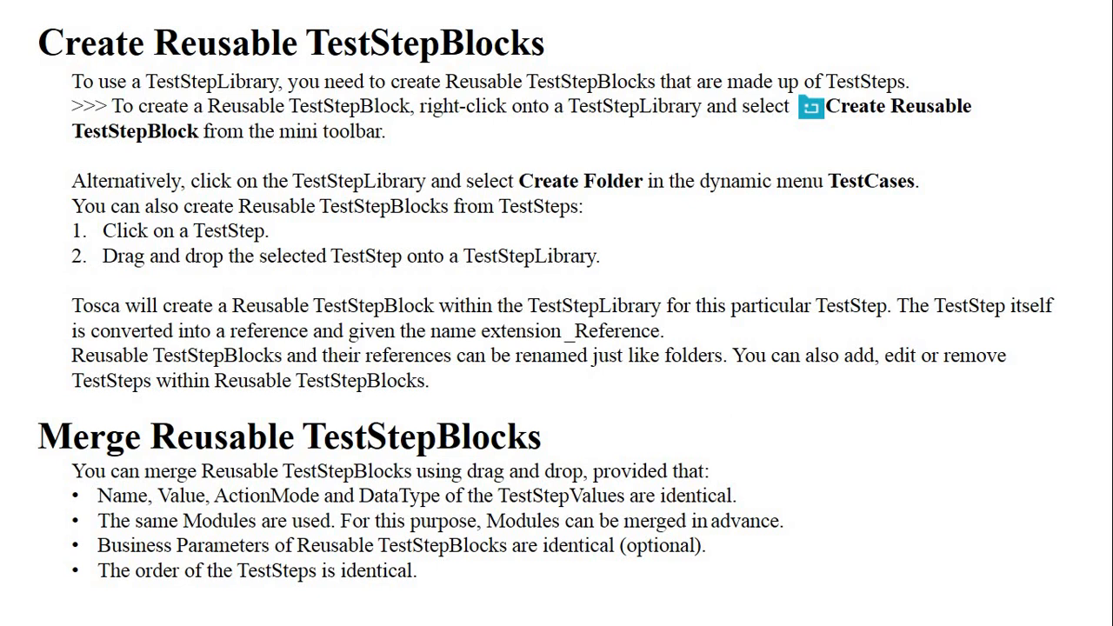
key(alt+Tab)
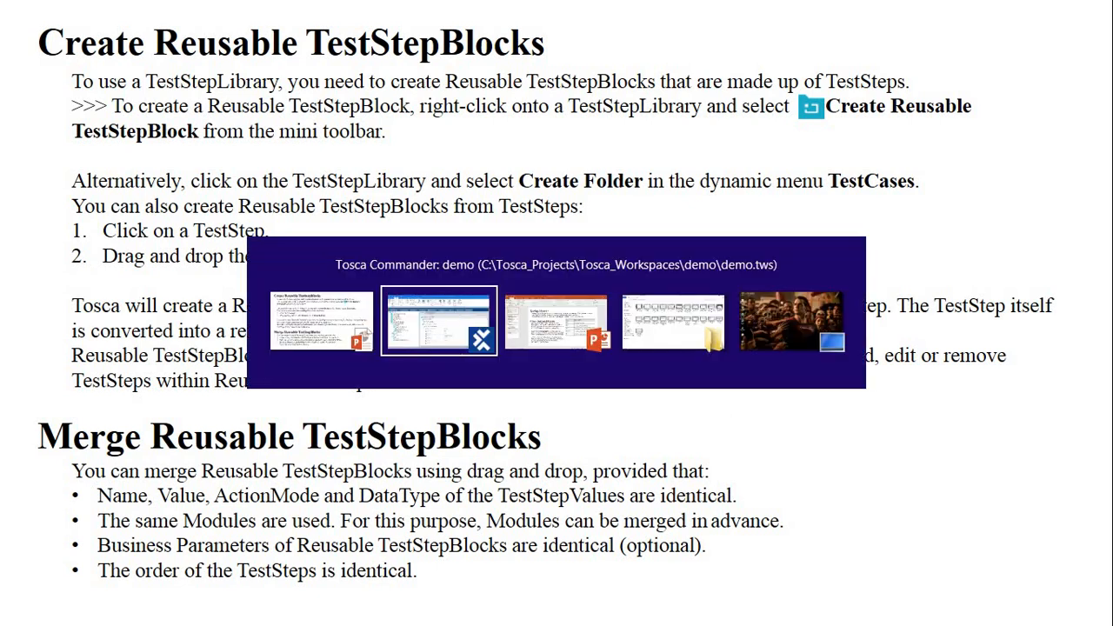
click(160, 461)
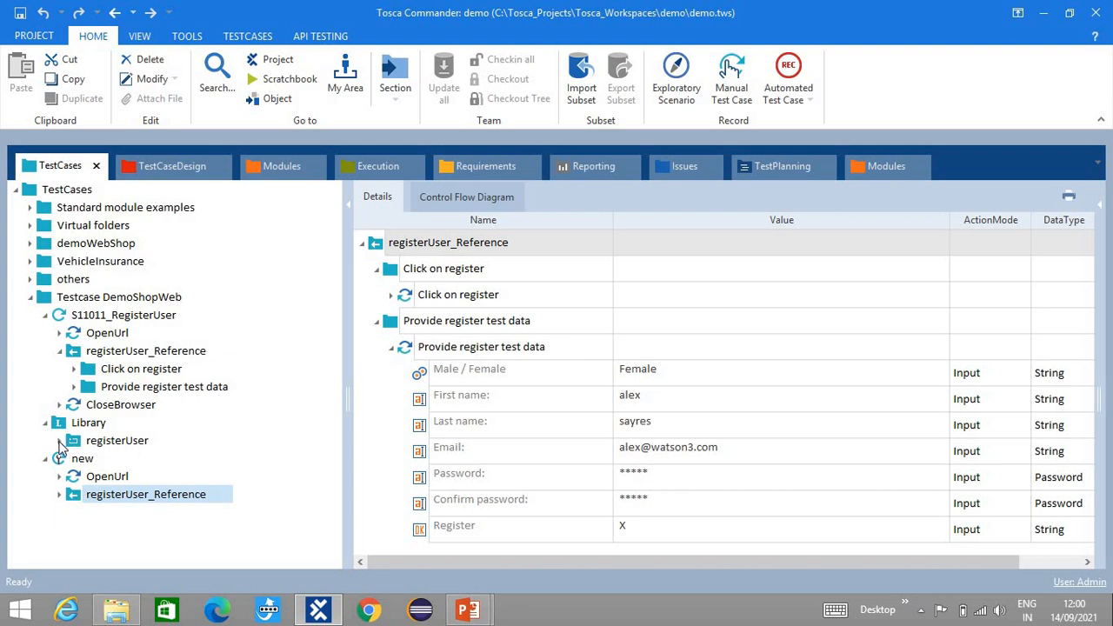
Step: Duplicate the registerUser block within the Library by copying and pasting it, and expand both the original and the copy
click(60, 441)
click(74, 442)
right_click(74, 443)
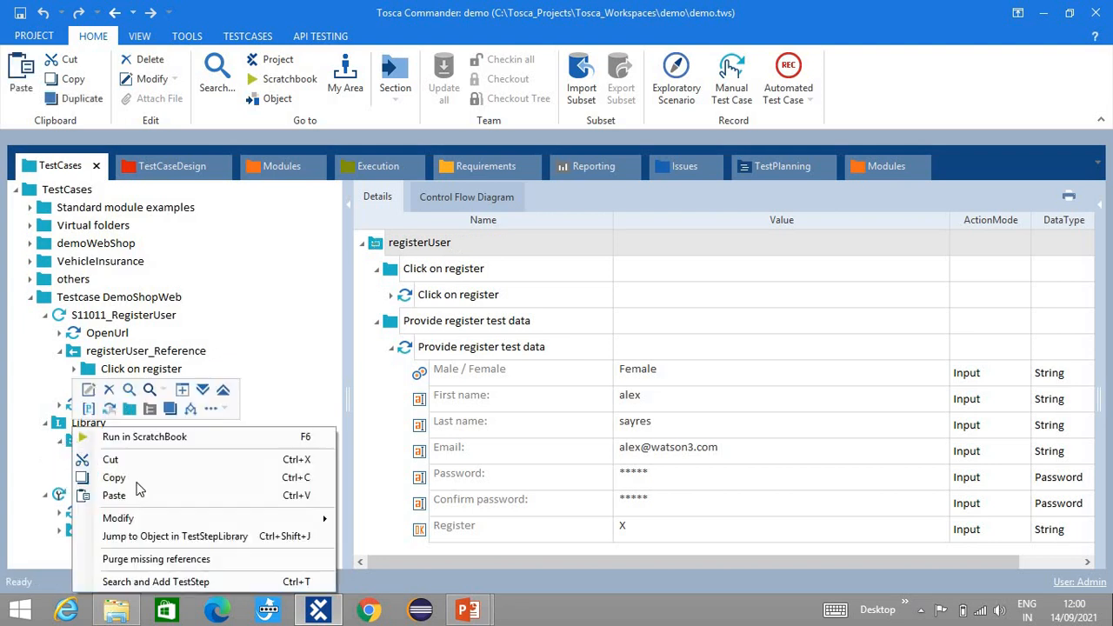
click(112, 478)
right_click(58, 423)
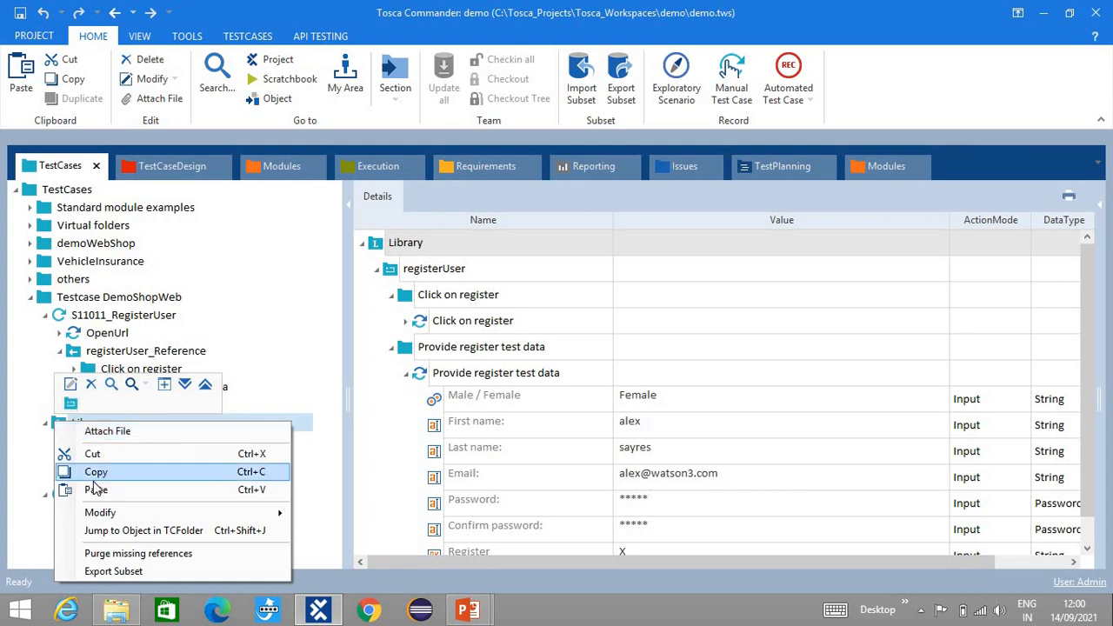
click(97, 490)
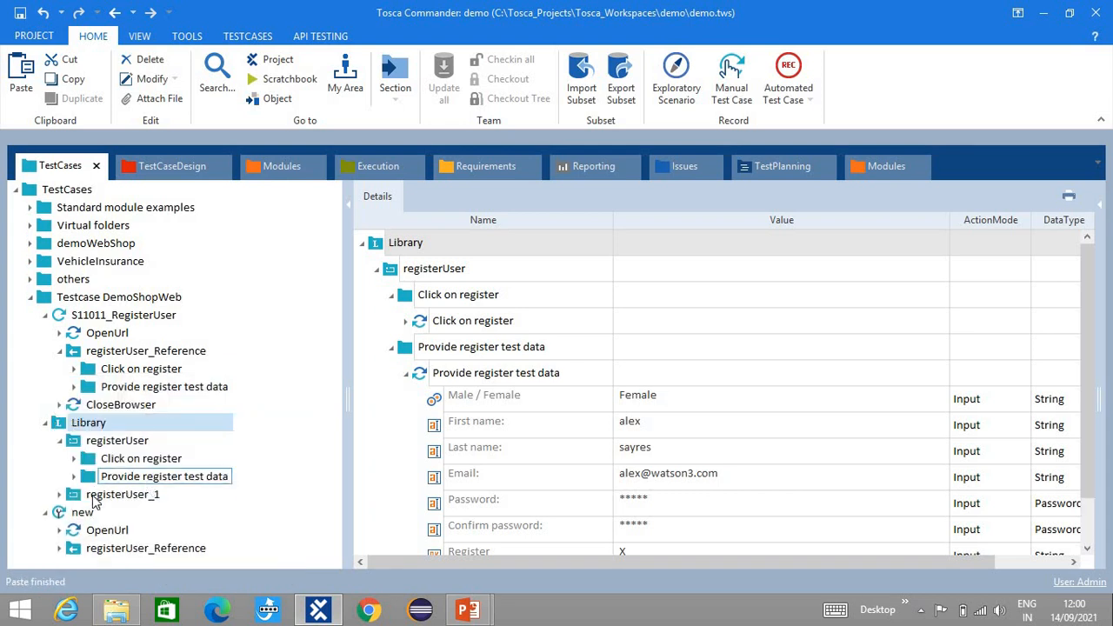
click(60, 495)
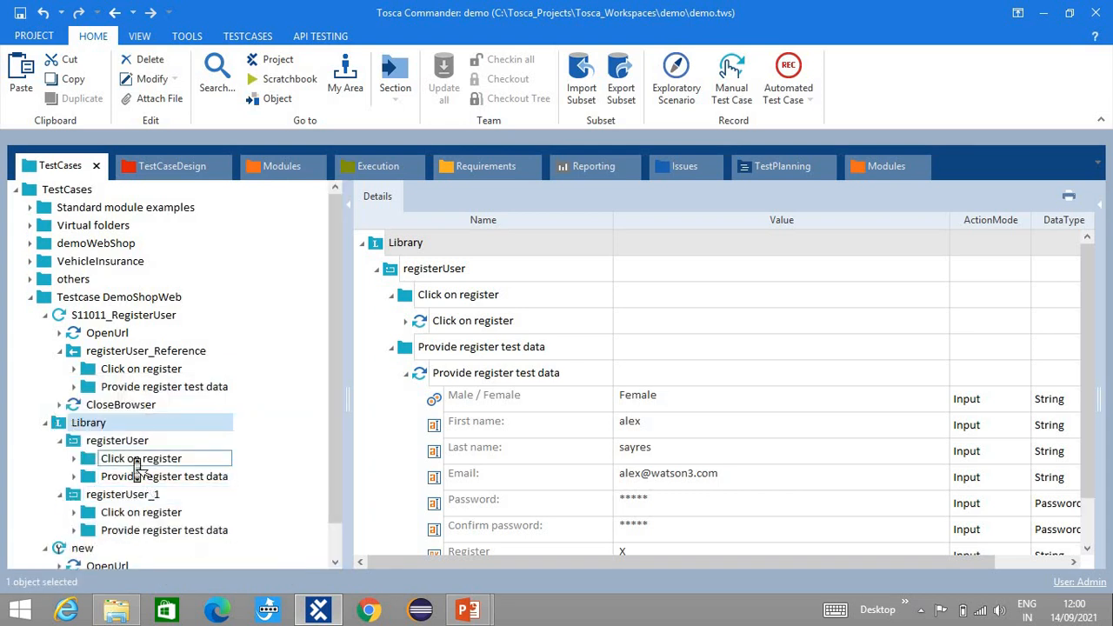
Step: Merge the duplicated block registerUser_1 into registerUser in the Library, and delete the block that is no longer used
scroll(136, 467, down, 1)
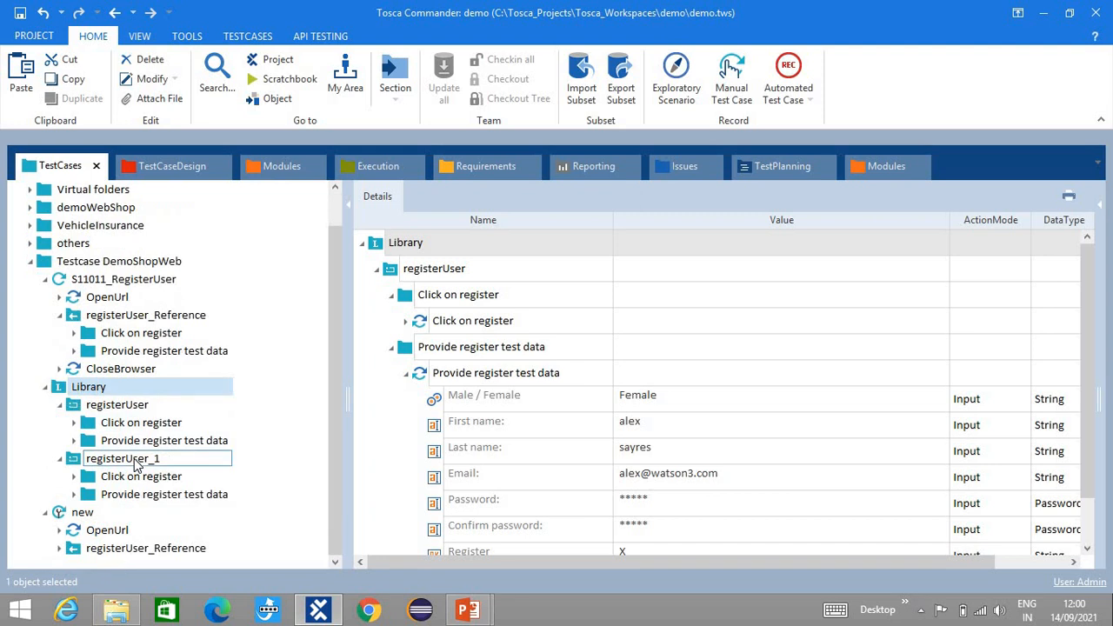
click(75, 465)
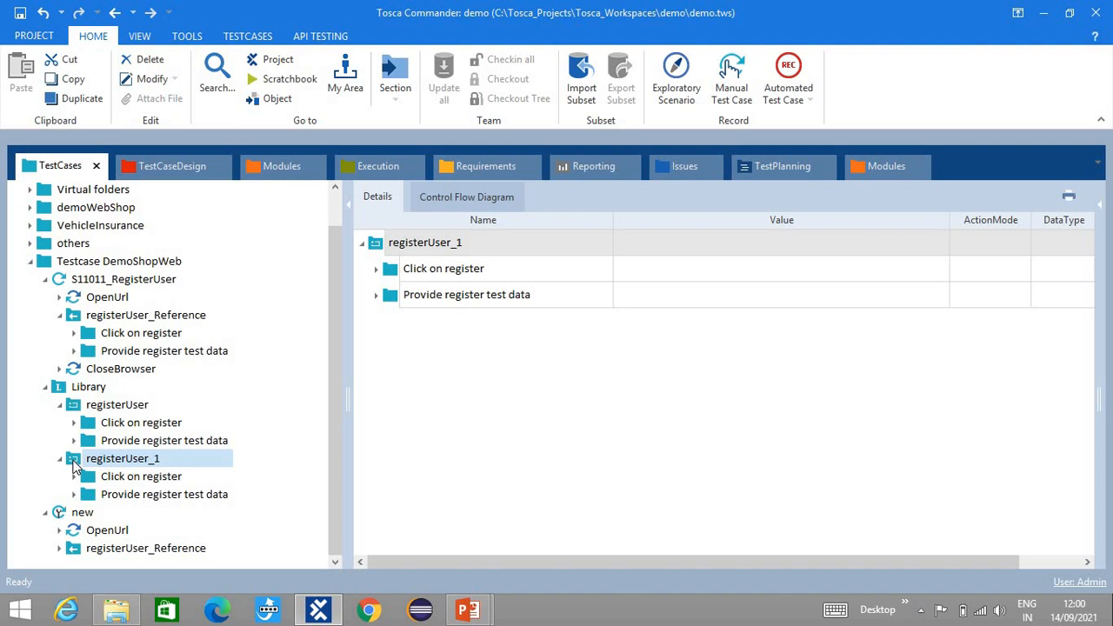
drag(74, 466, 75, 412)
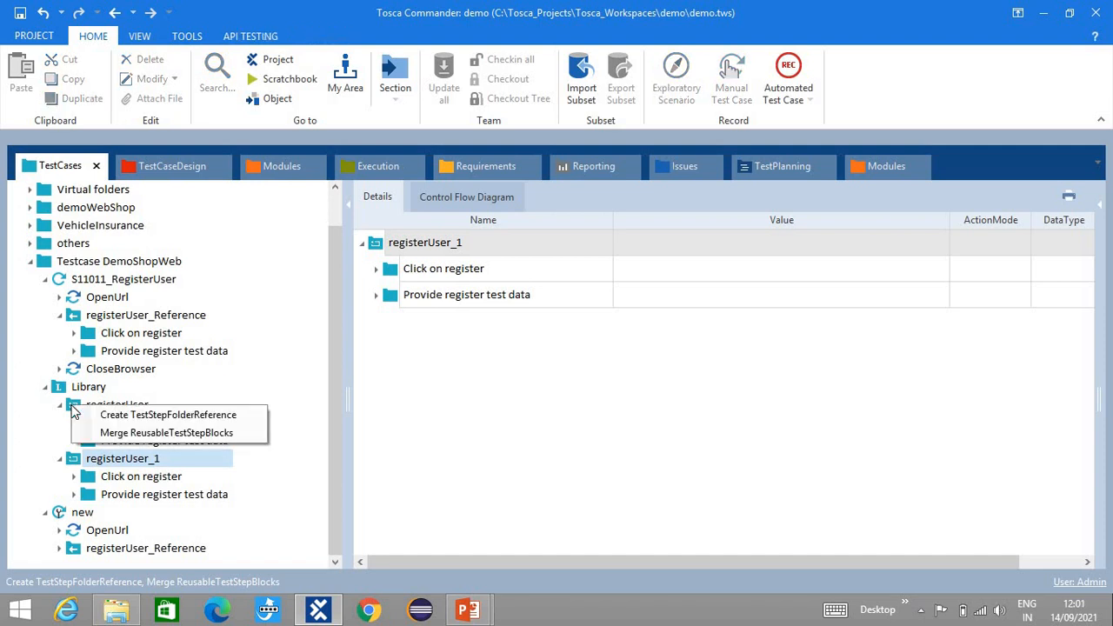
click(113, 433)
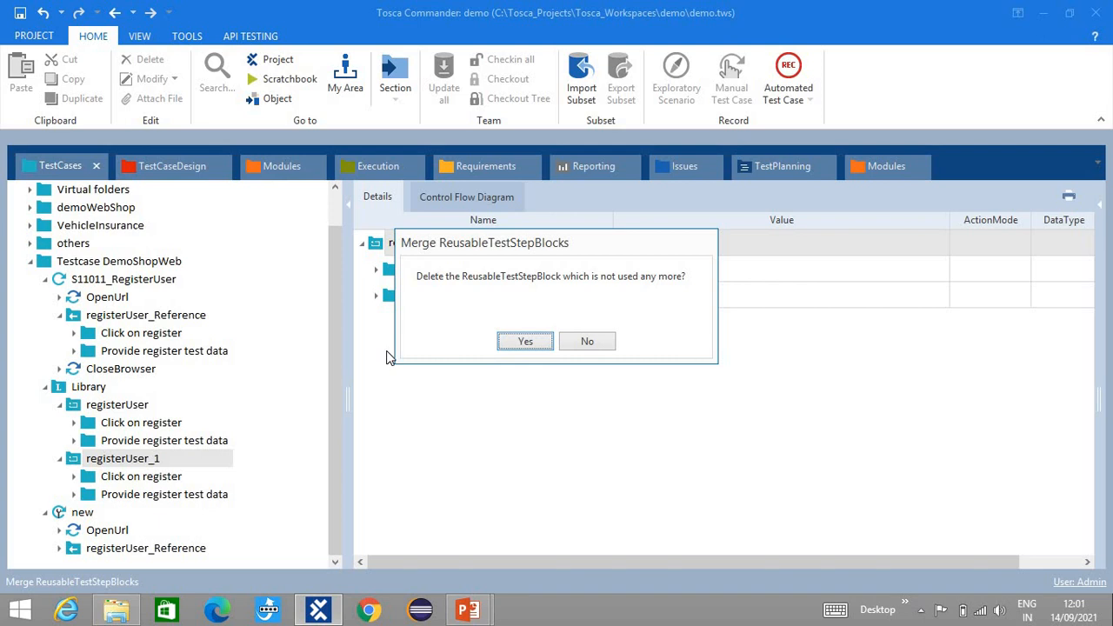
click(525, 342)
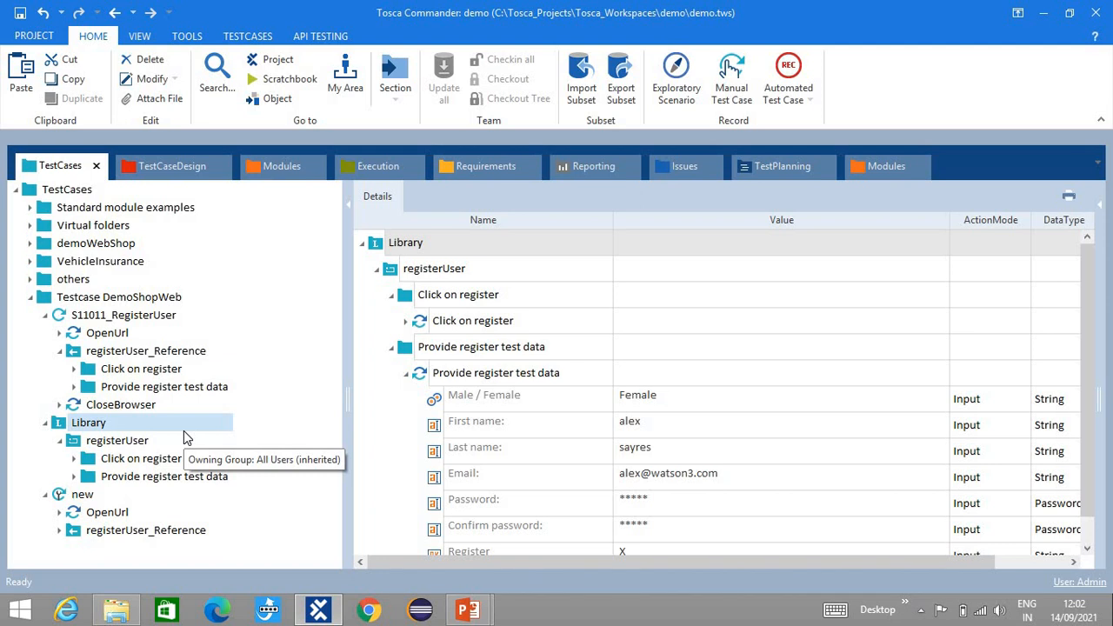
Step: Compare the Library's registerUser block and its Click on register folder with the registerUser reference in S11011_RegisterUser
click(115, 442)
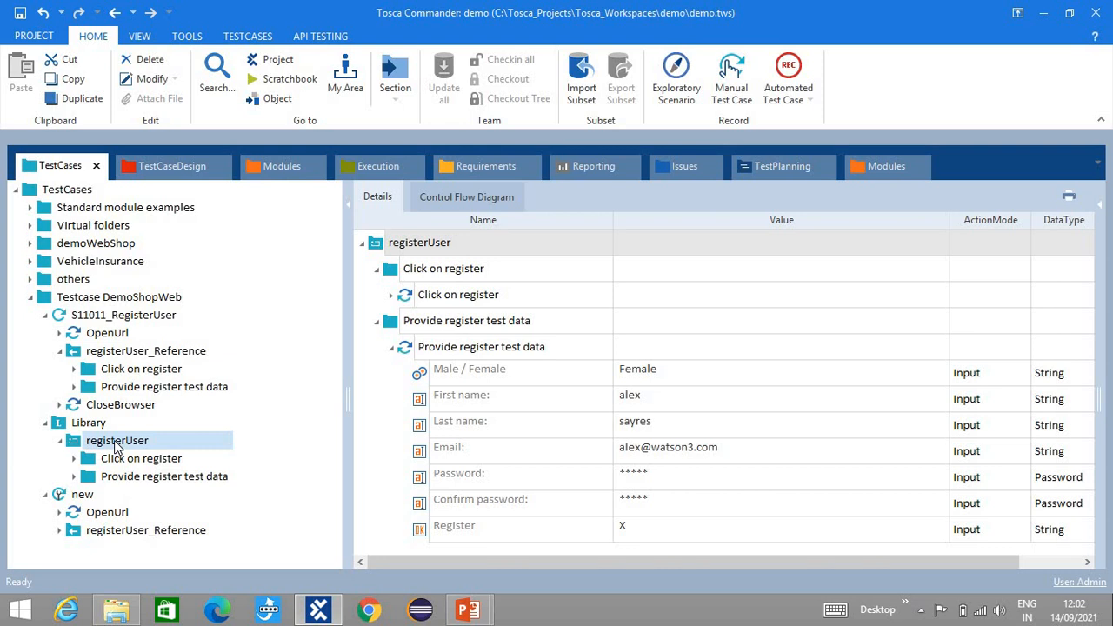
drag(115, 444, 99, 356)
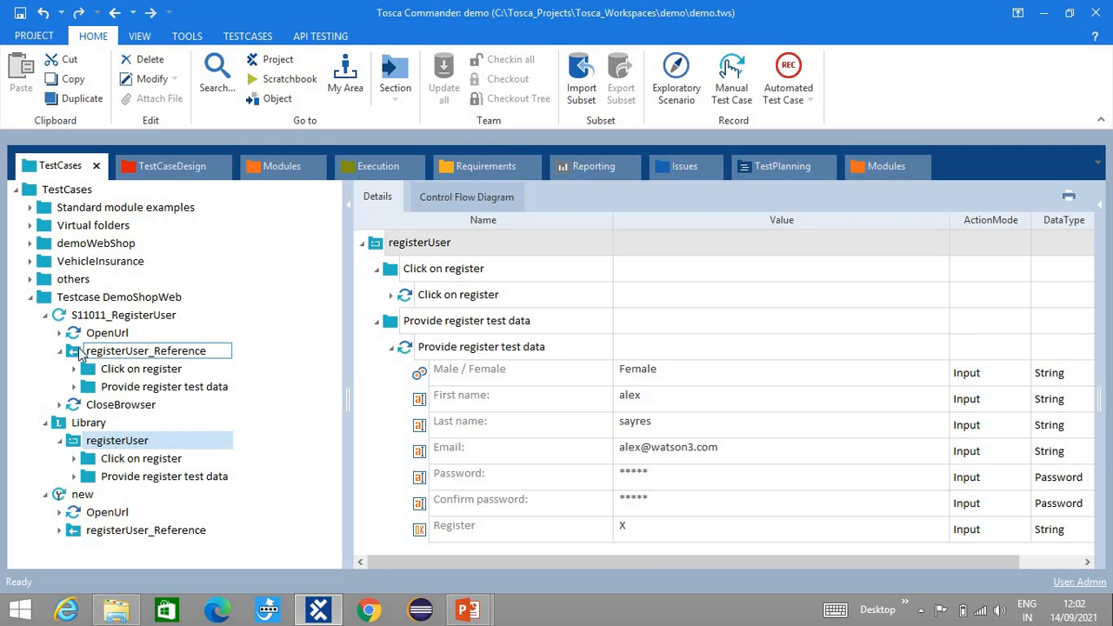
click(102, 353)
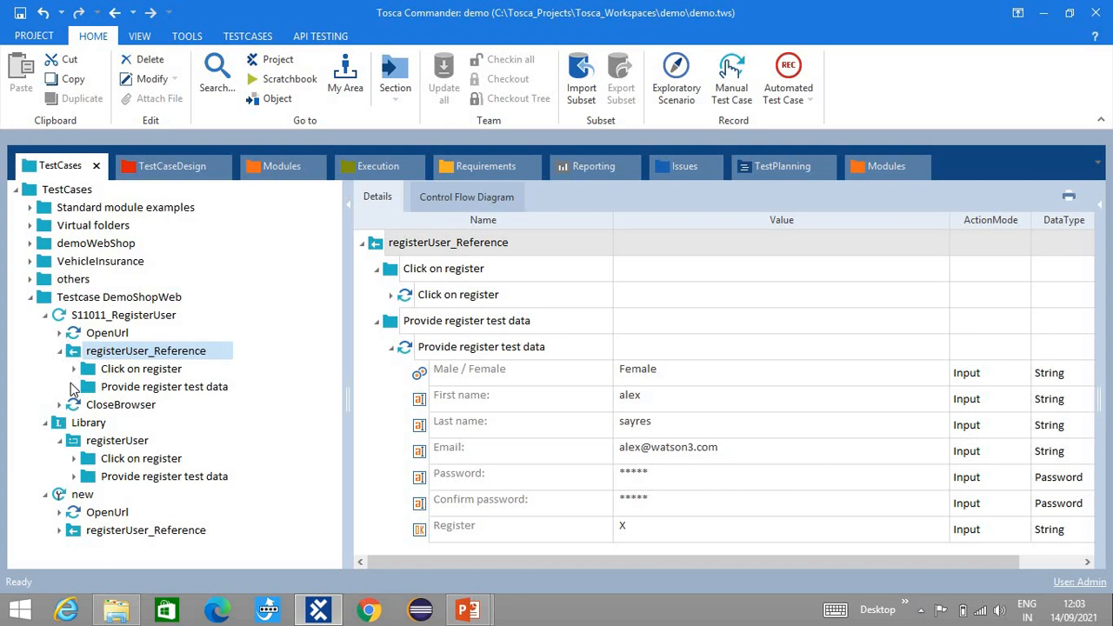
click(119, 463)
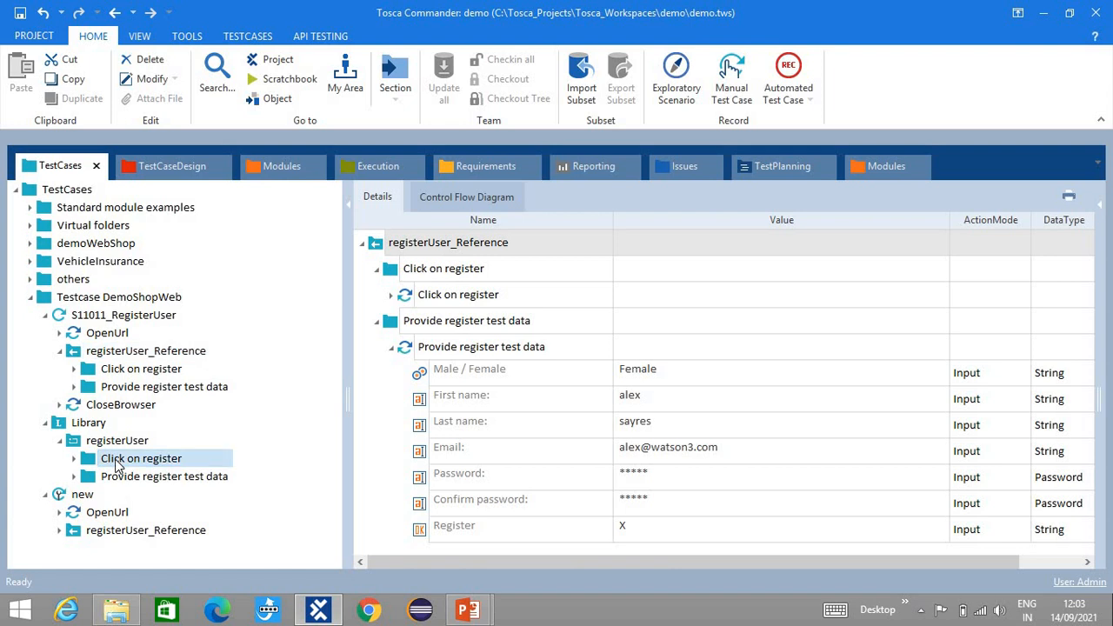
Step: Replace the Last name value in Provide register test data of the registerUser reference in S11011_RegisterUser with a different surname
click(149, 352)
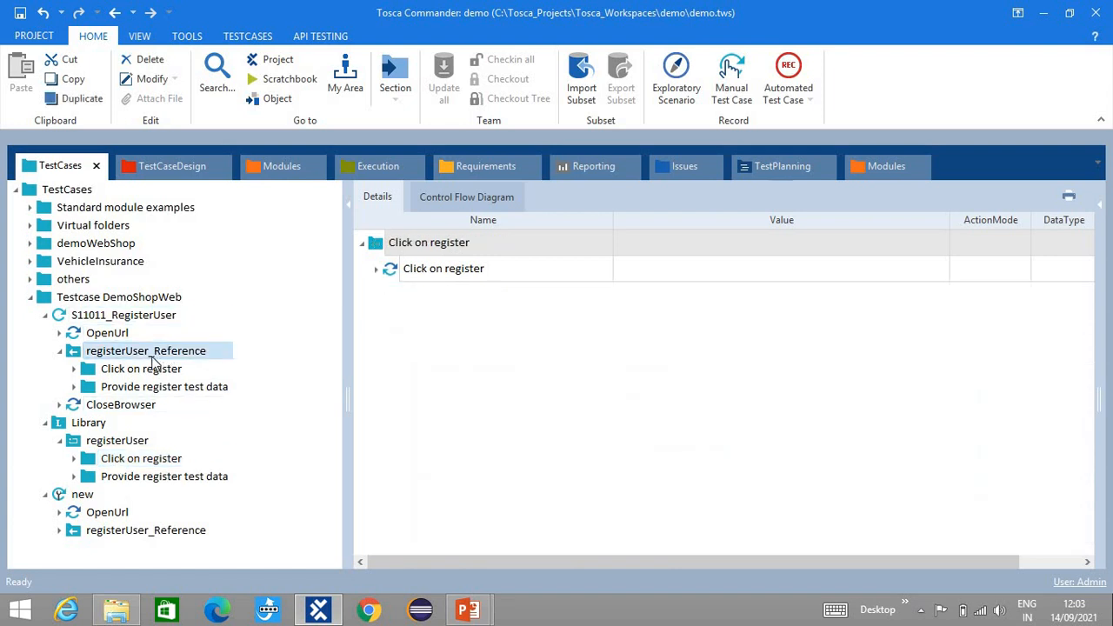
click(111, 387)
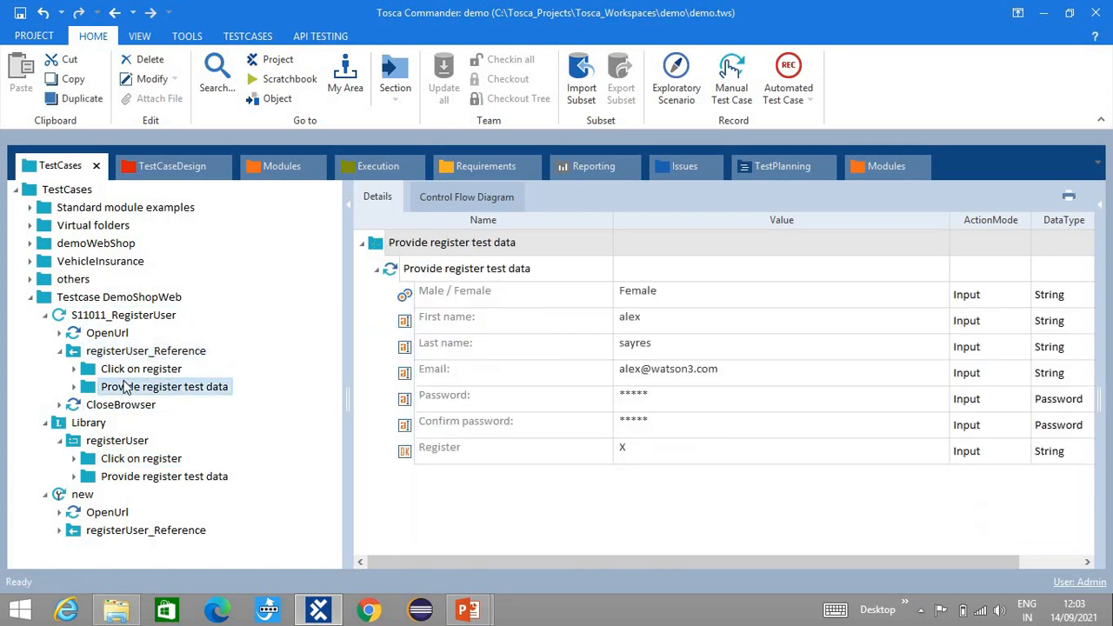
click(674, 343)
text(watso)
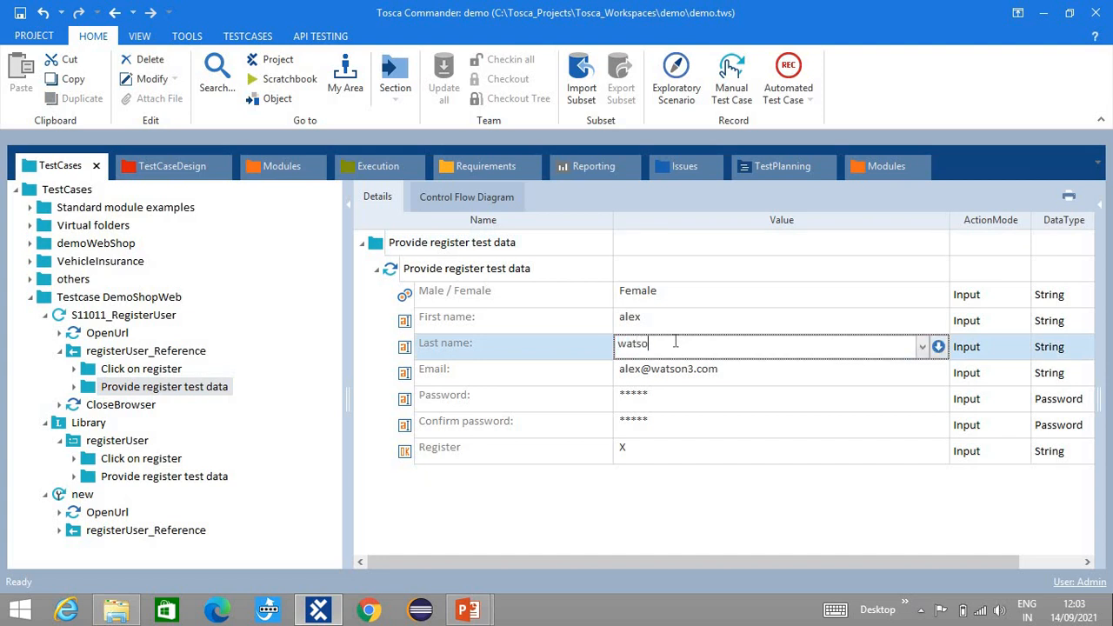
text(n)
key(Return)
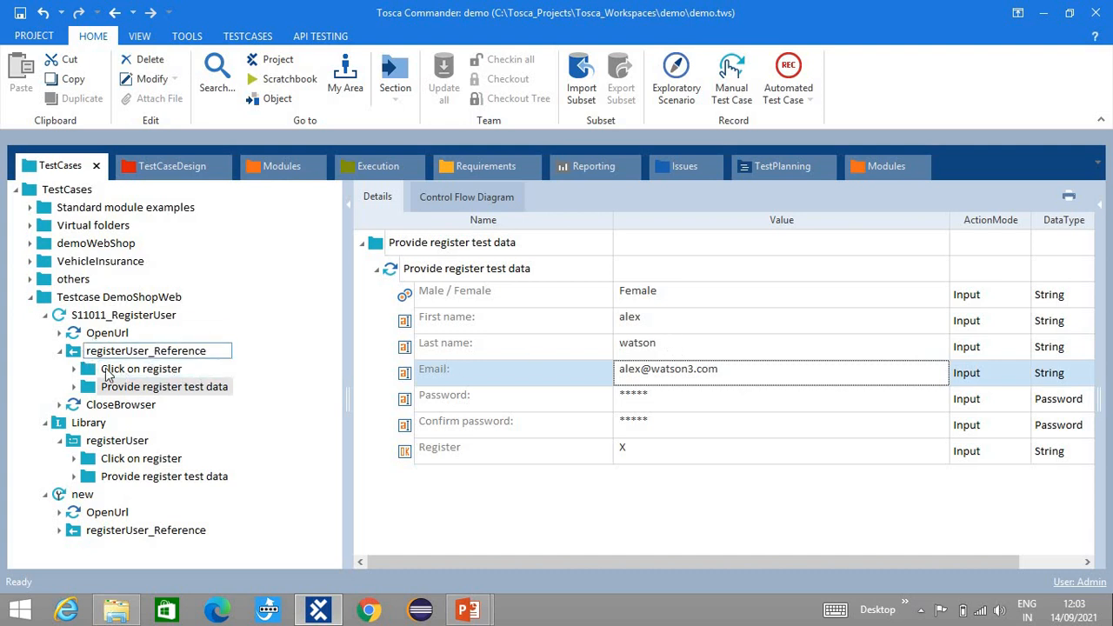
Step: Compare the test data of the registerUser reference in S11011_RegisterUser with Provide register test data in the Library's registerUser block
click(153, 352)
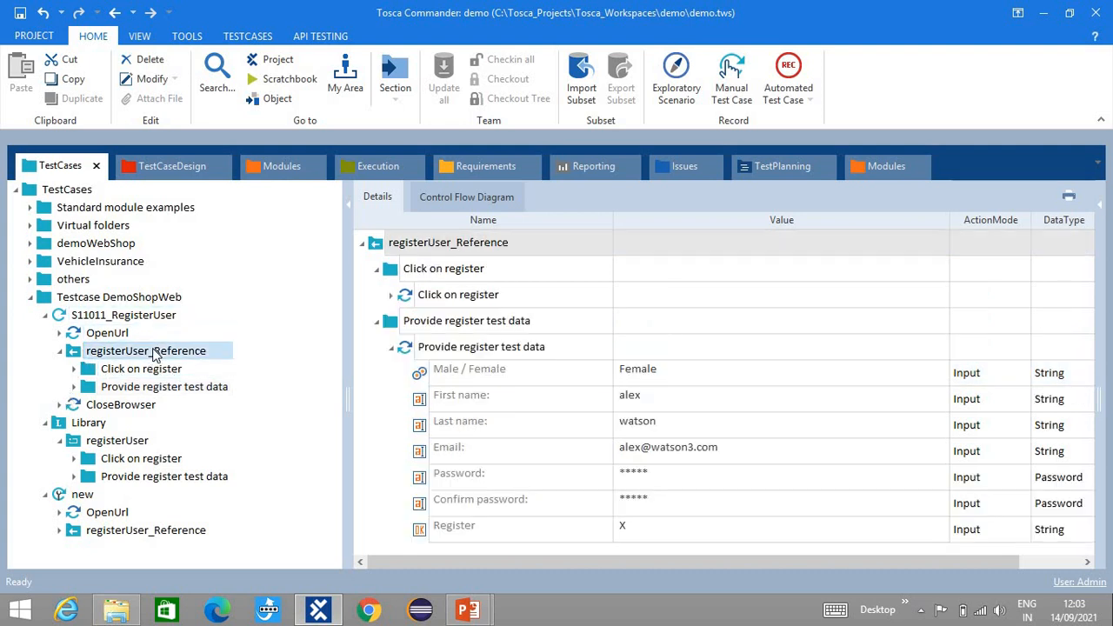
click(128, 480)
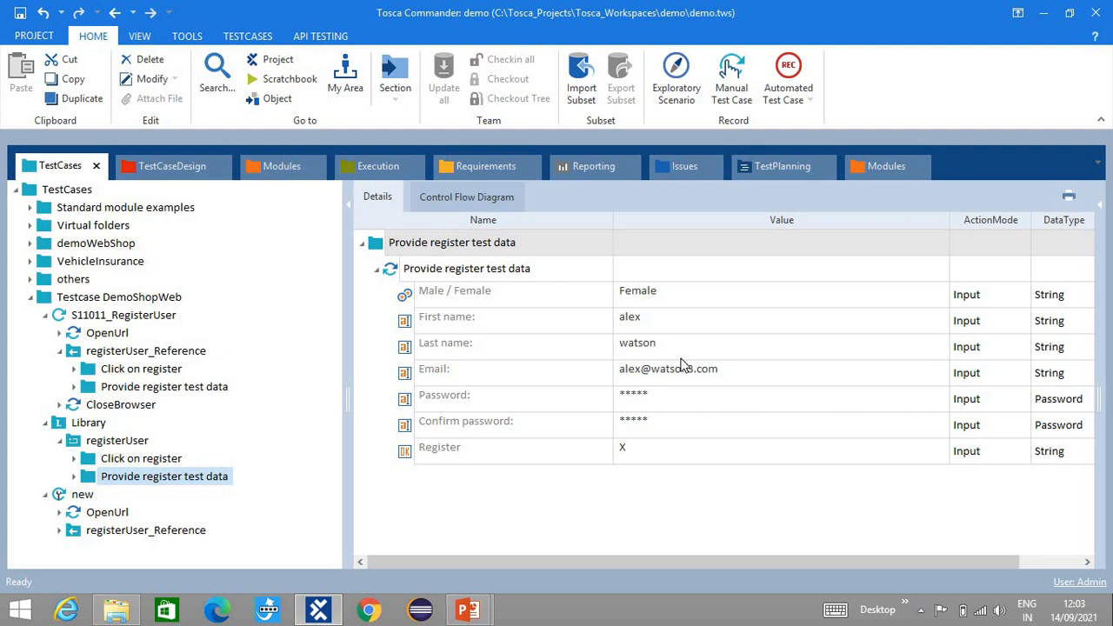
click(158, 472)
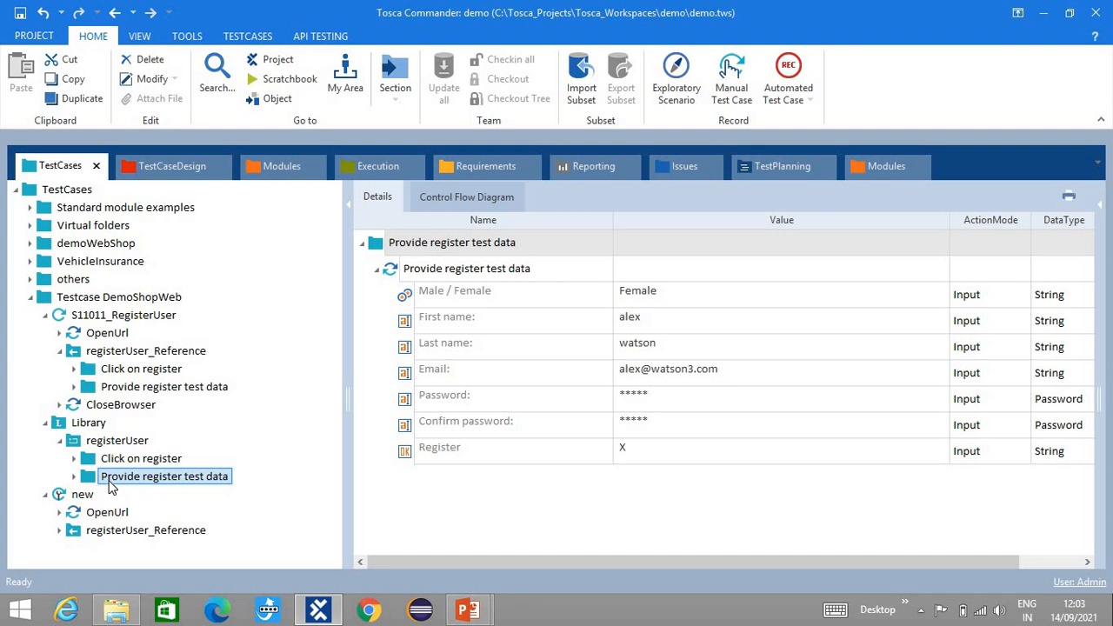
drag(110, 488, 106, 352)
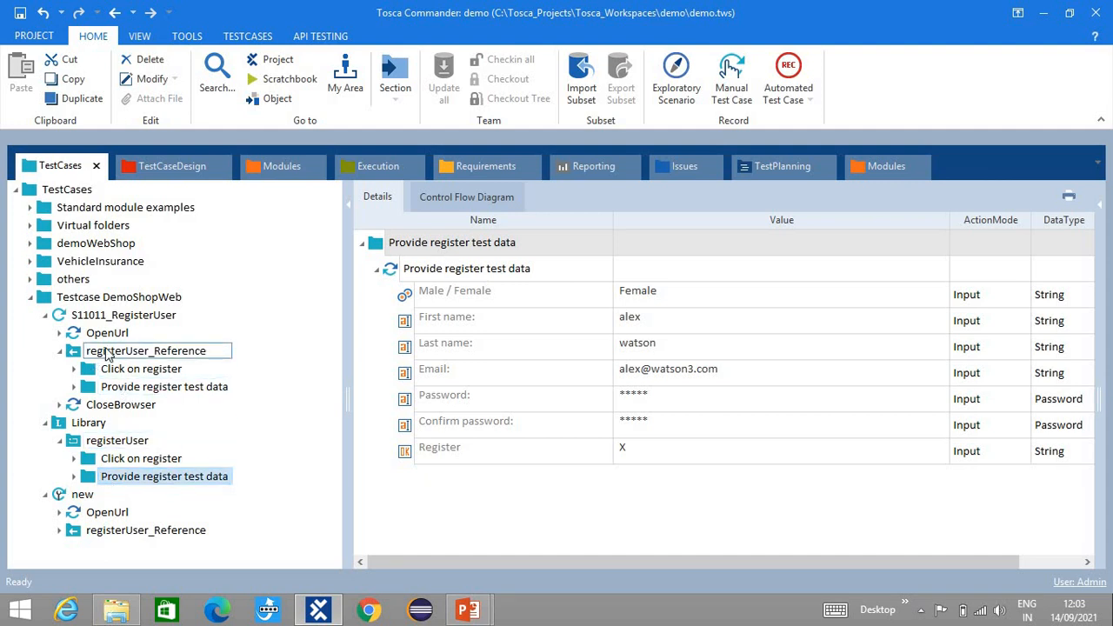
drag(106, 353, 104, 355)
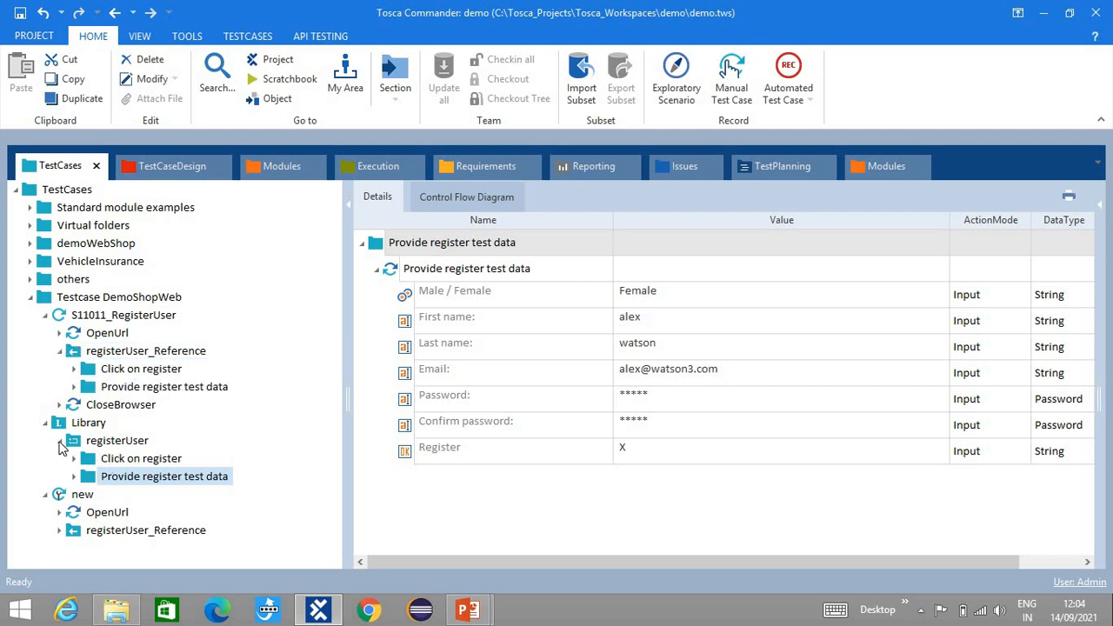
Step: Resolve the registerUser reference in S11011_RegisterUser and expand the resulting registerUser folder
click(75, 353)
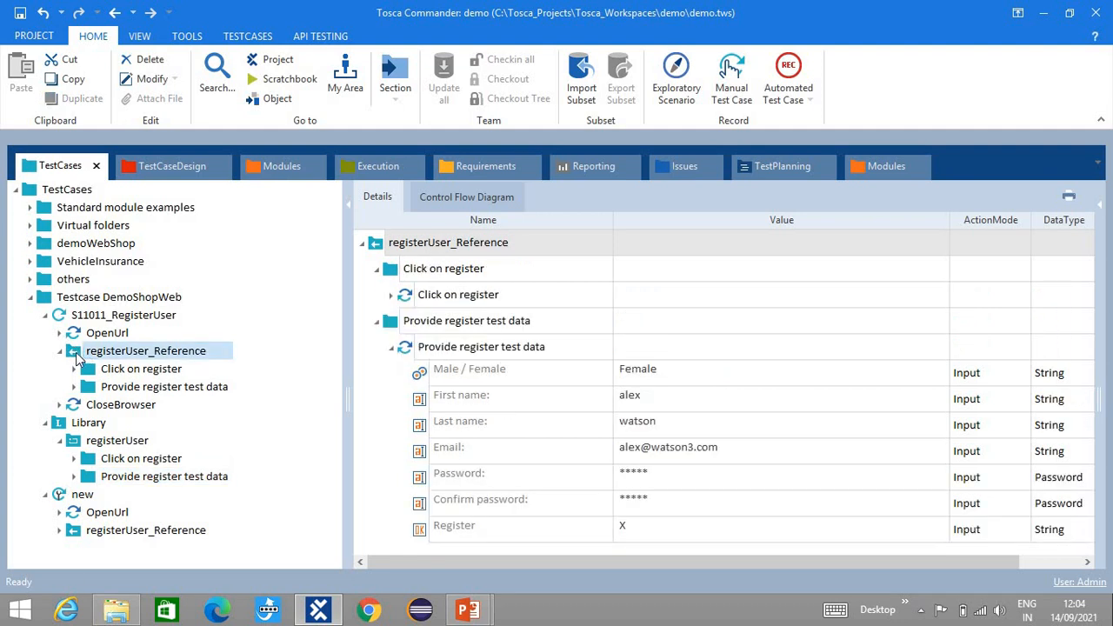
right_click(76, 352)
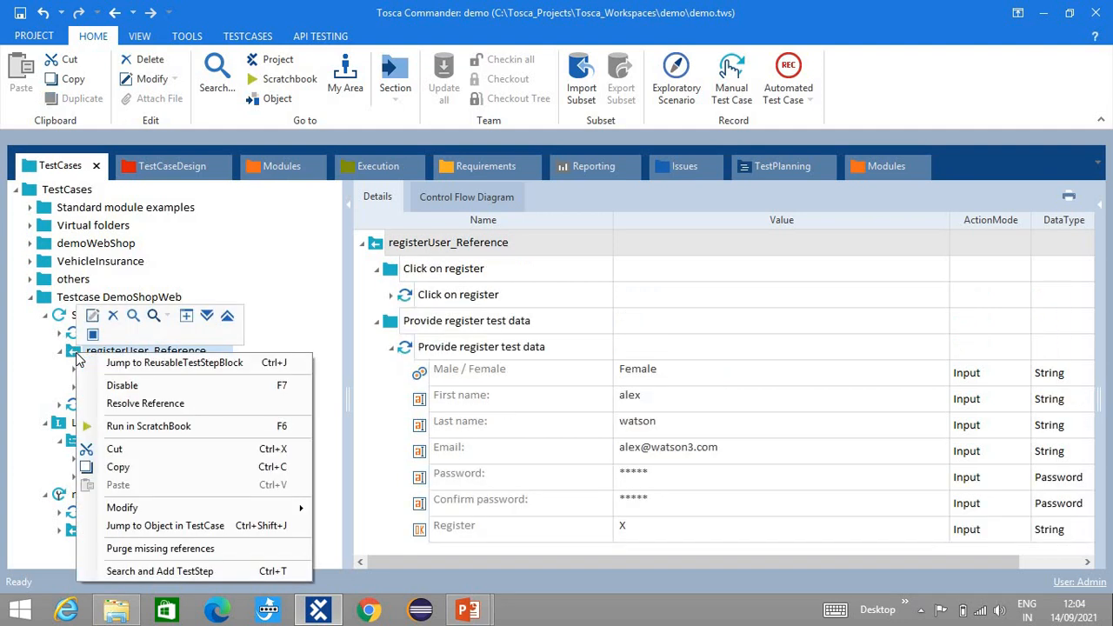
click(139, 405)
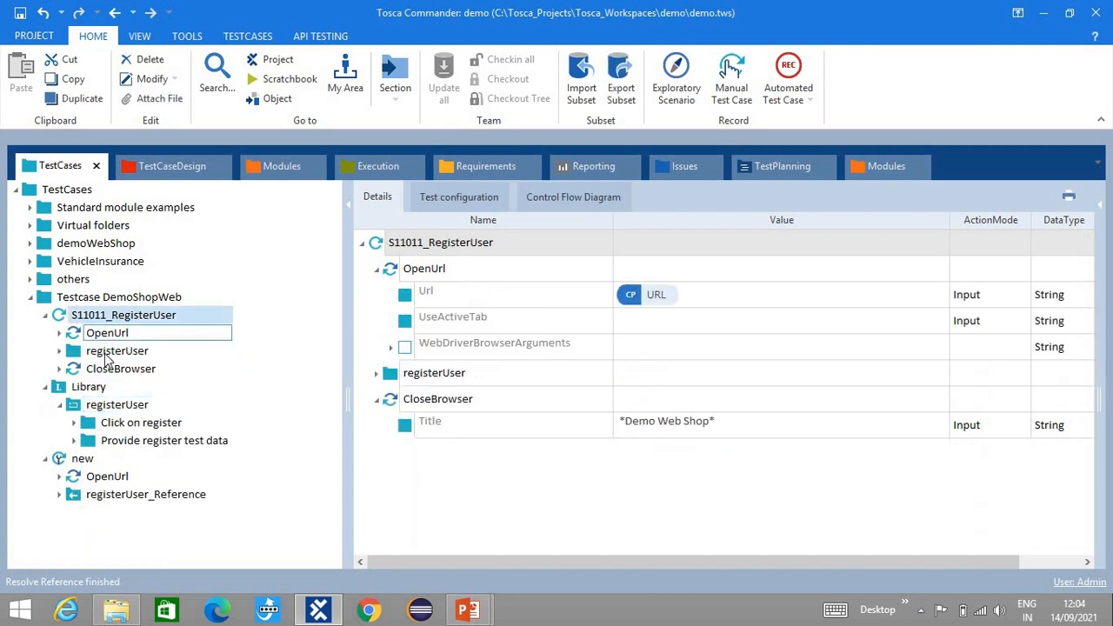
click(105, 356)
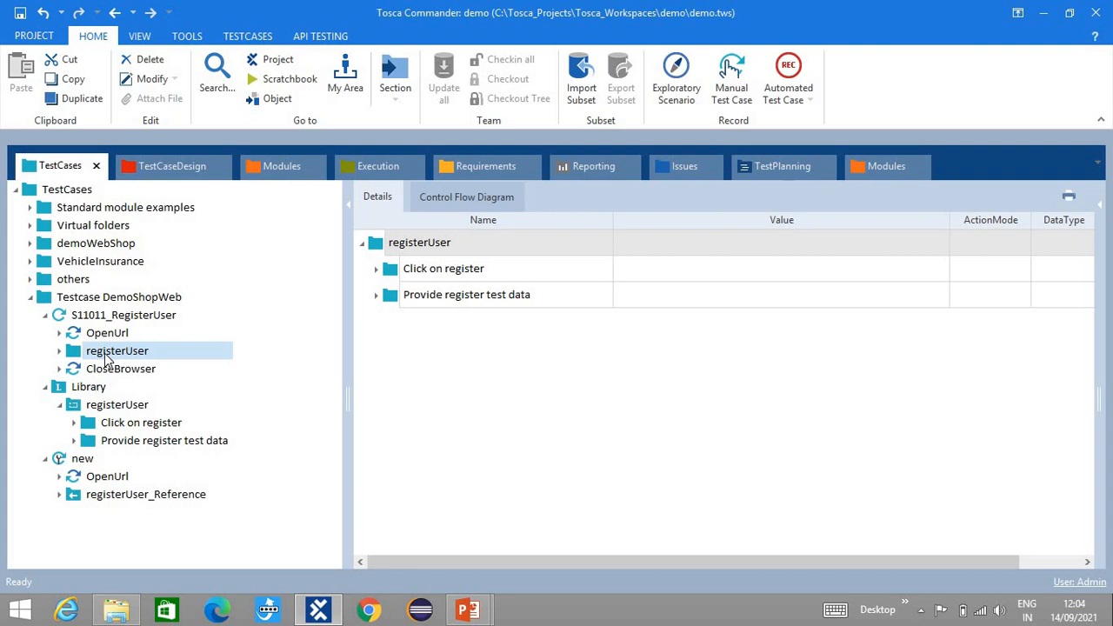
click(59, 350)
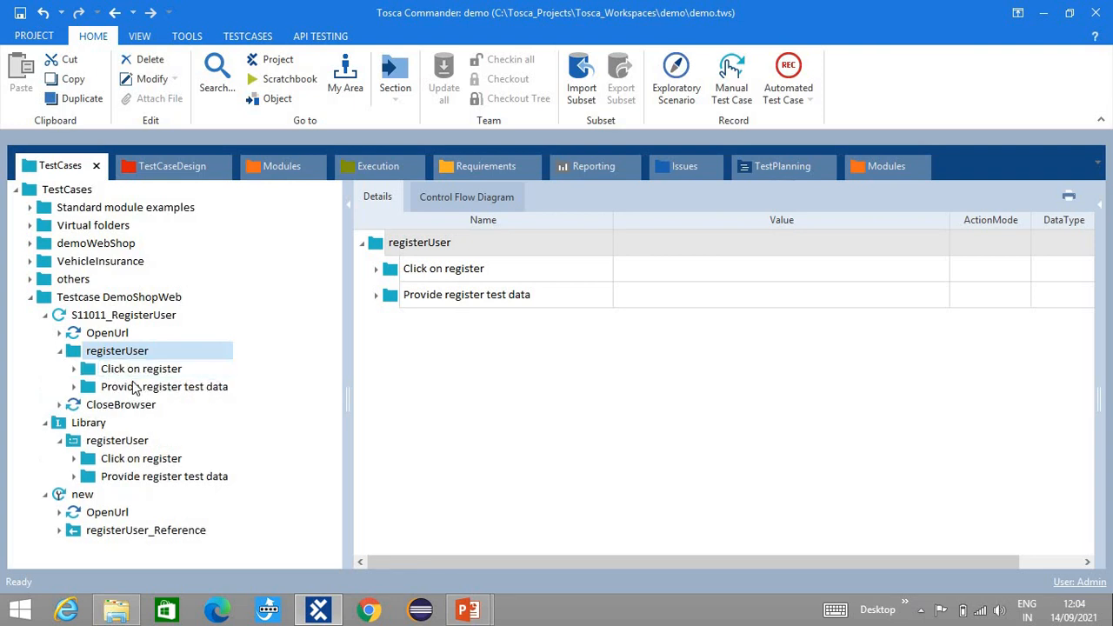
Step: Append another surname to the Last name value in the resolved registerUser folder's test data and check the Library block's test data against it
click(135, 387)
click(376, 269)
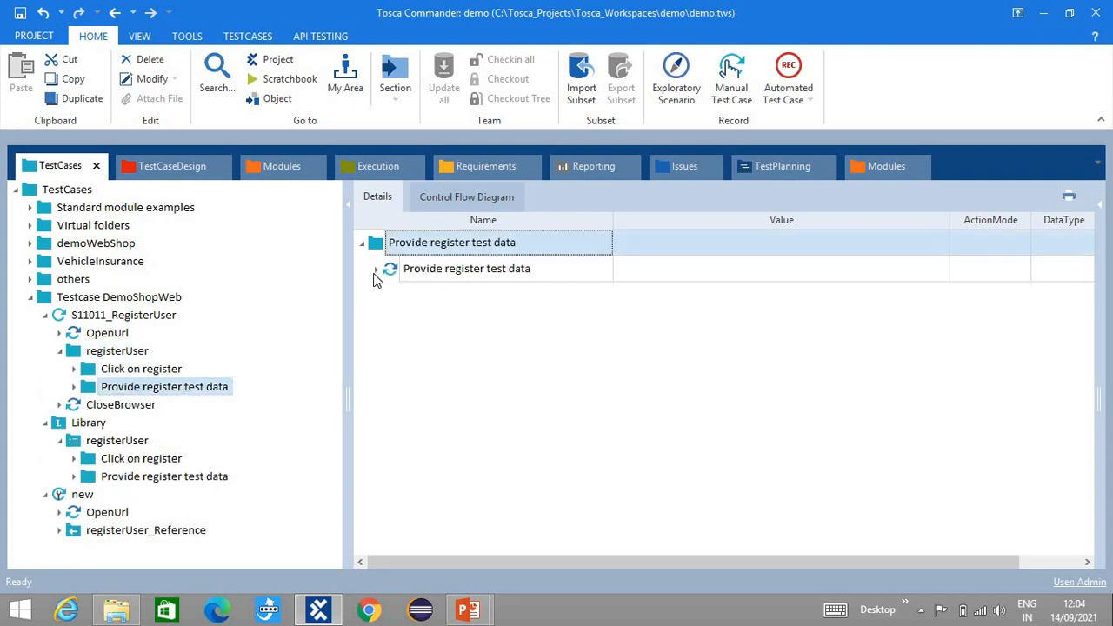
click(677, 340)
click(677, 340)
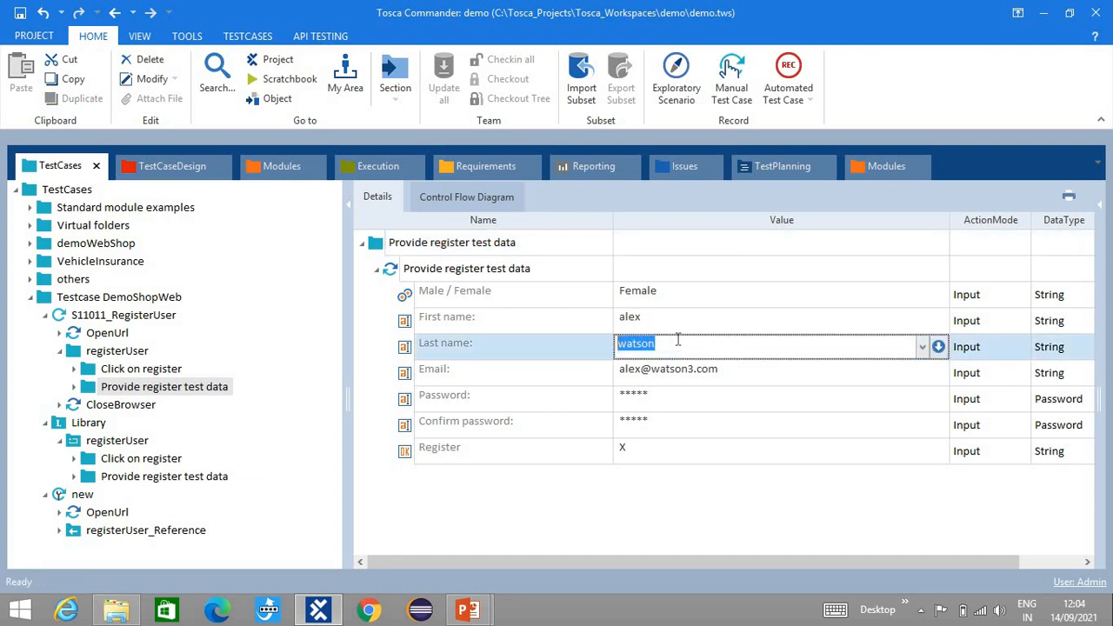
click(679, 343)
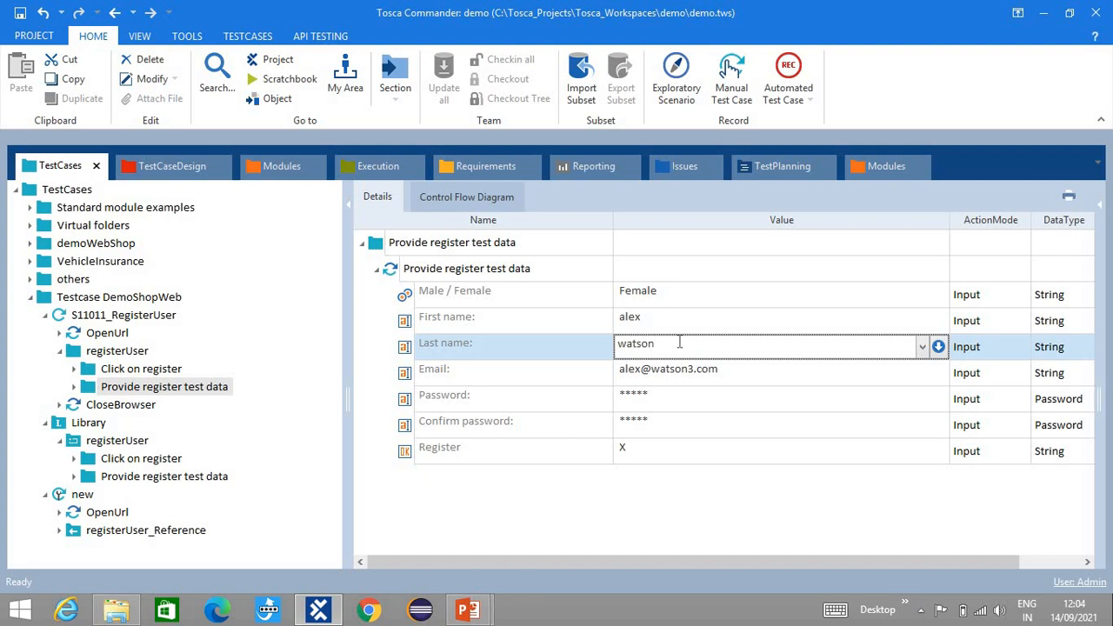
text(ayres)
key(Return)
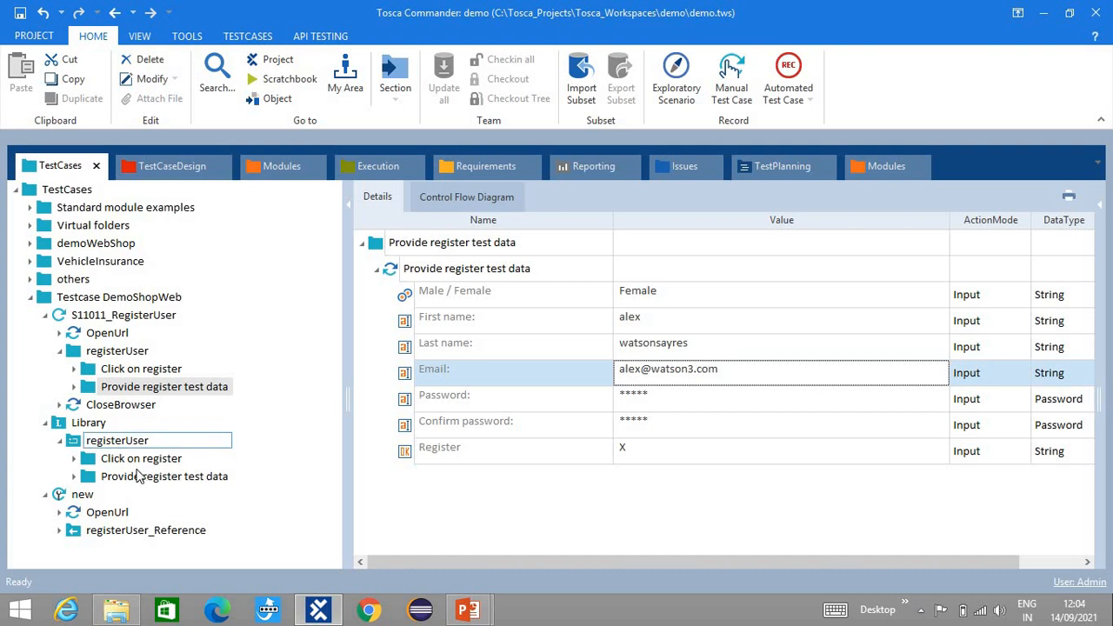
click(135, 480)
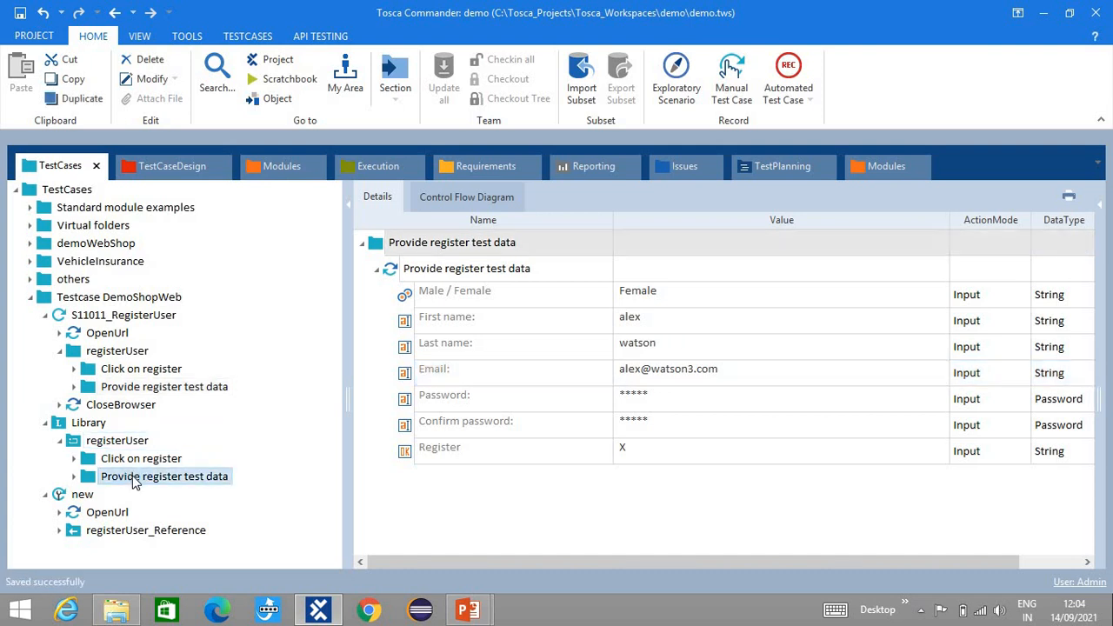